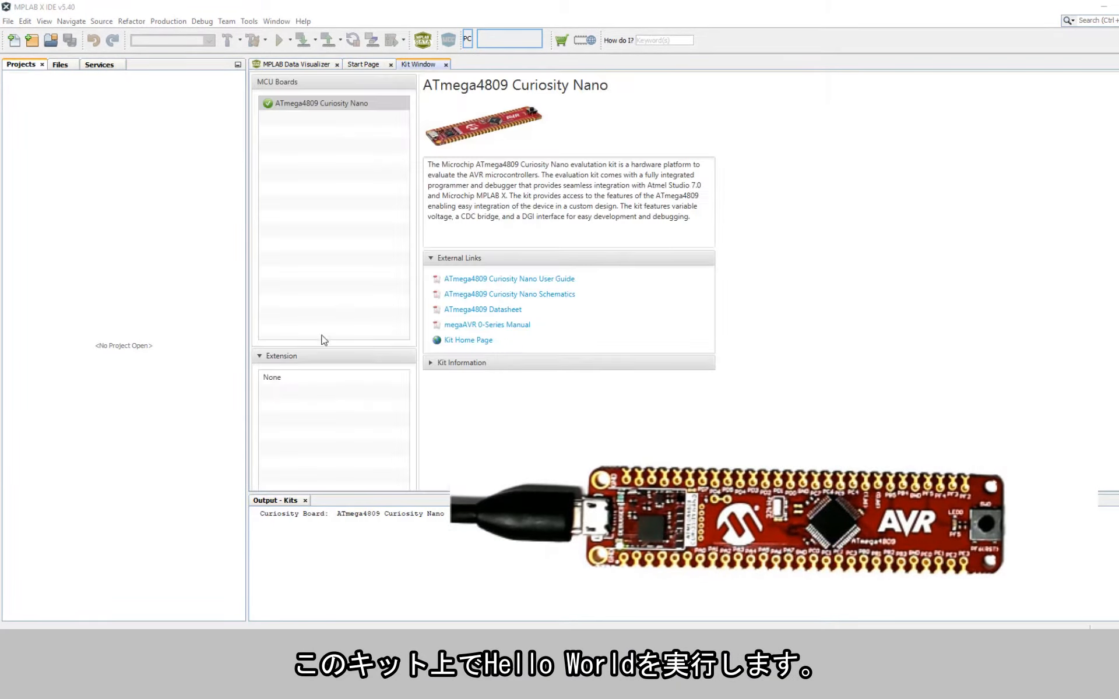
Step: Create a new standalone project for the ATmega4809 with the XC8 compiler, named Hello World
{"action": "double_click", "coordinate": [362, 518]}
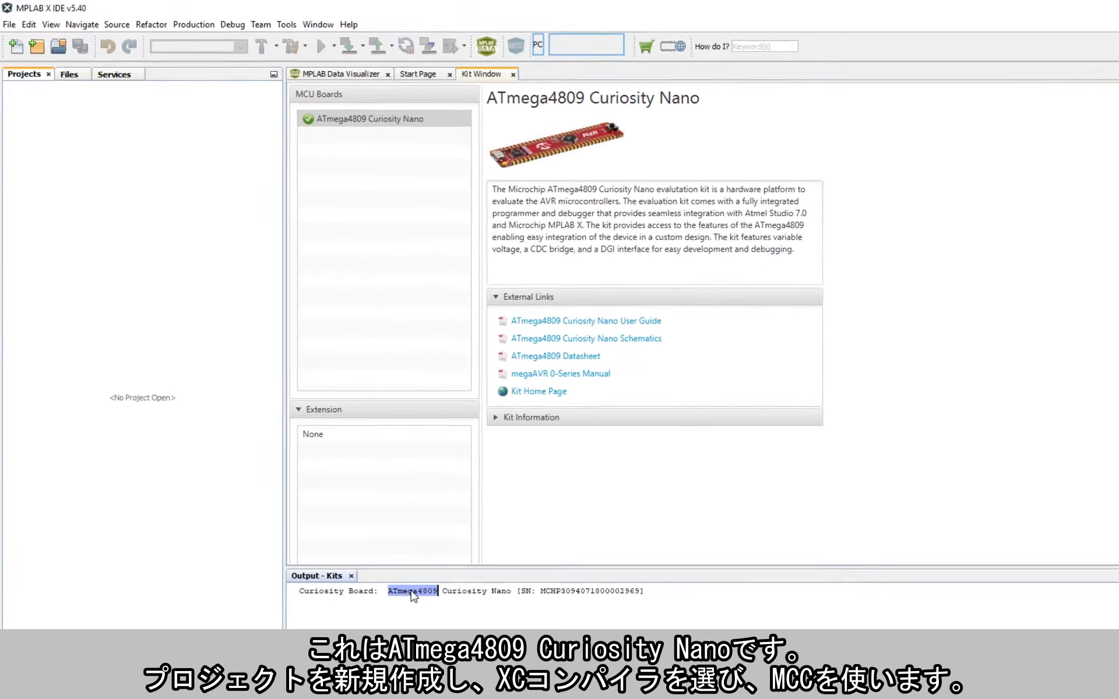
{"action": "left_click", "coordinate": [162, 264]}
{"action": "left_click", "coordinate": [38, 48]}
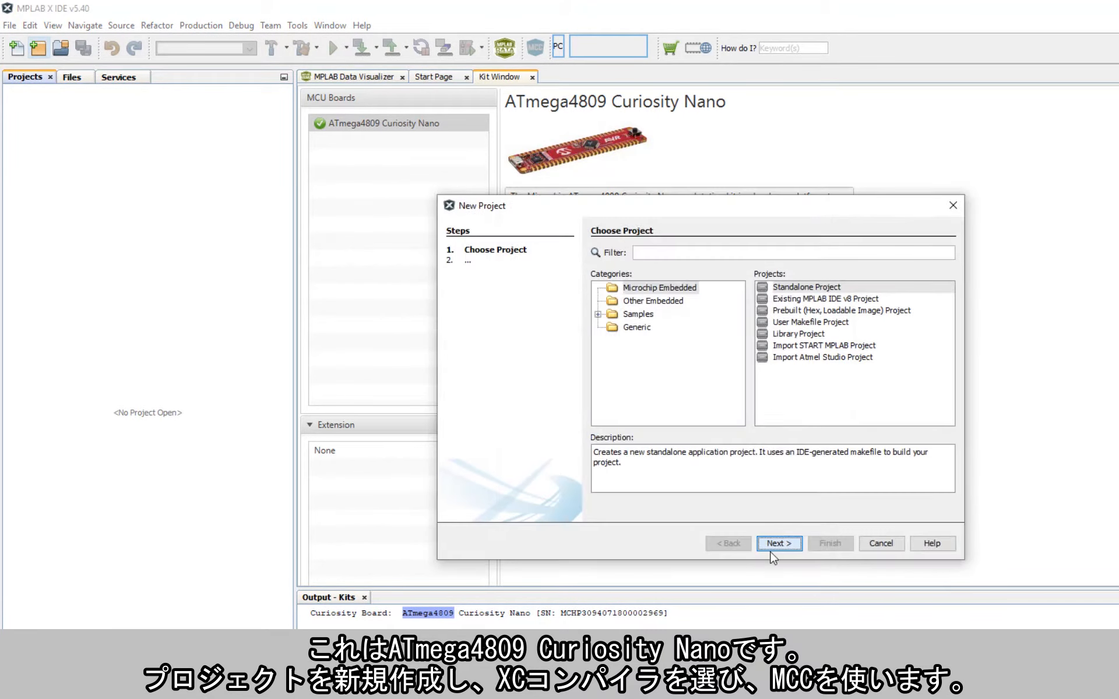
{"action": "left_click", "coordinate": [779, 543]}
{"action": "left_click", "coordinate": [708, 328]}
{"action": "left_click", "coordinate": [616, 337]}
{"action": "left_click", "coordinate": [627, 539]}
{"action": "left_click", "coordinate": [524, 250]}
{"action": "left_click", "coordinate": [627, 539]}
{"action": "type", "text": "Hello World"}
{"action": "key", "text": "Return"}
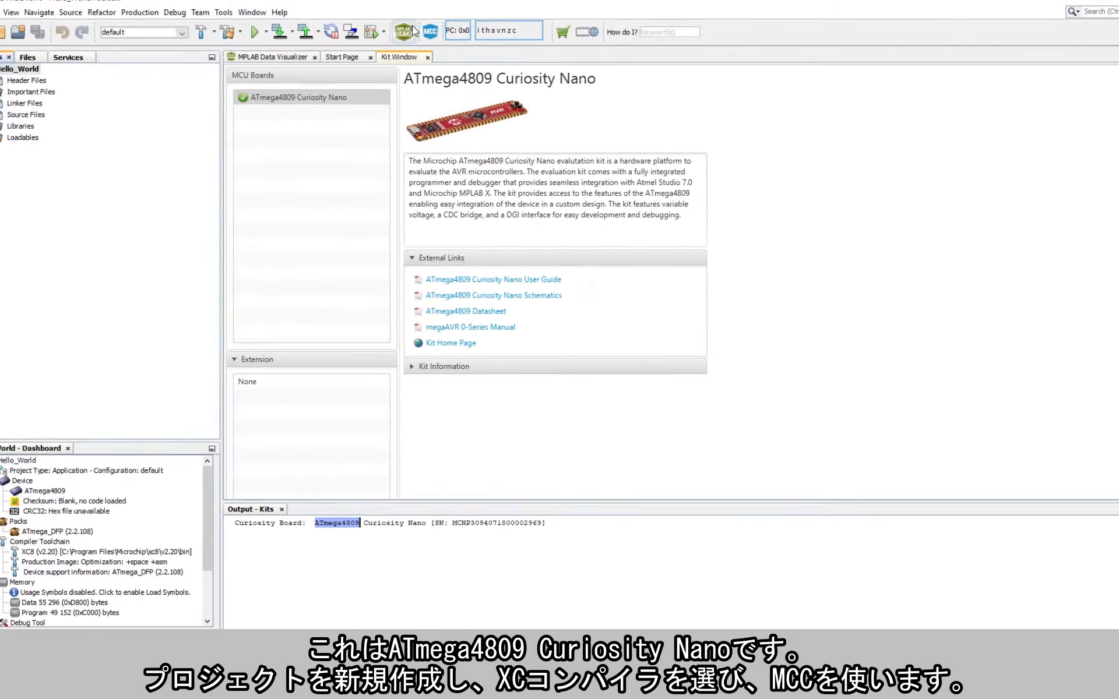
Step: Start MCC with its configuration saved as MyConfig.mc3, and list the modules of all libraries in the available resources
{"action": "left_click", "coordinate": [430, 32]}
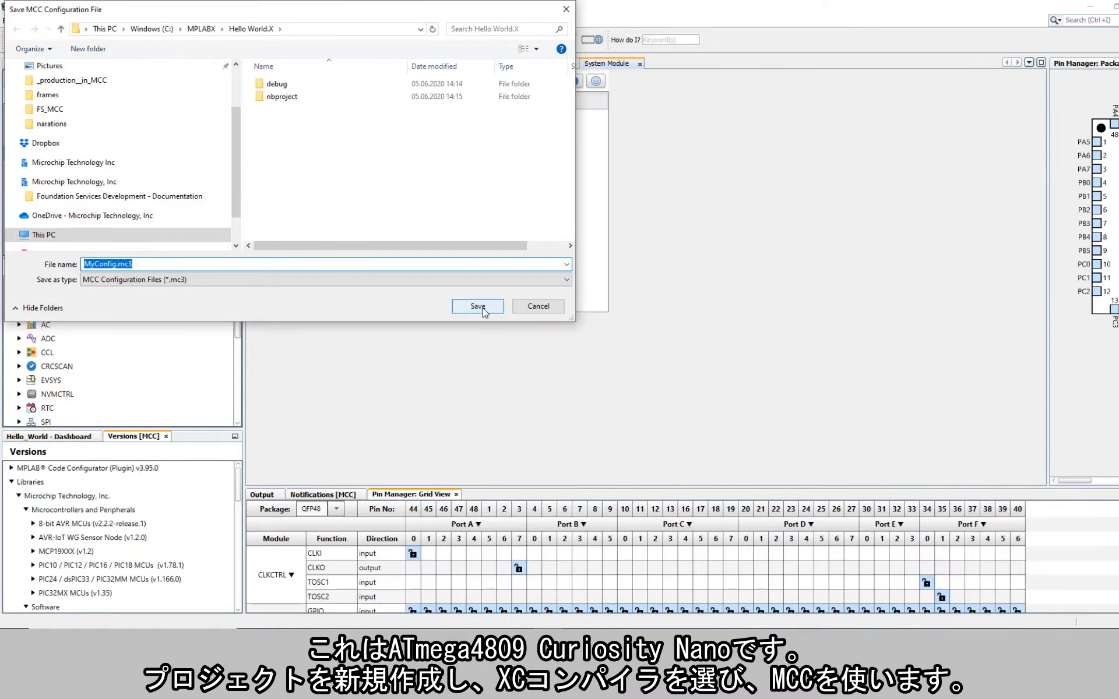
{"action": "left_click", "coordinate": [478, 306]}
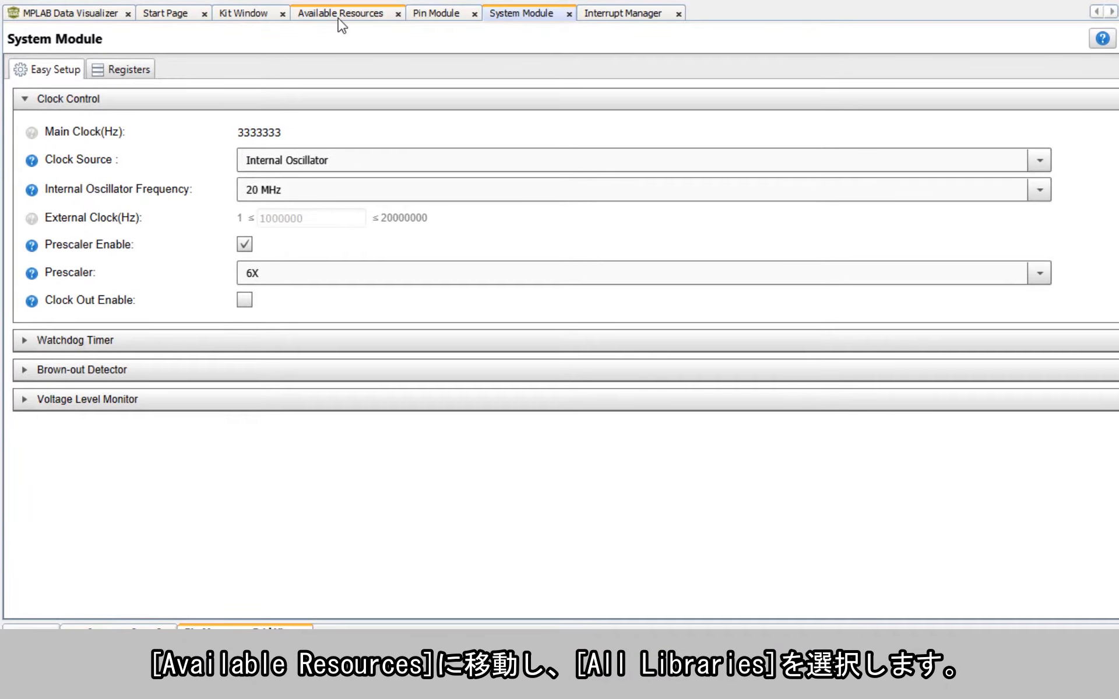
{"action": "left_click", "coordinate": [412, 40]}
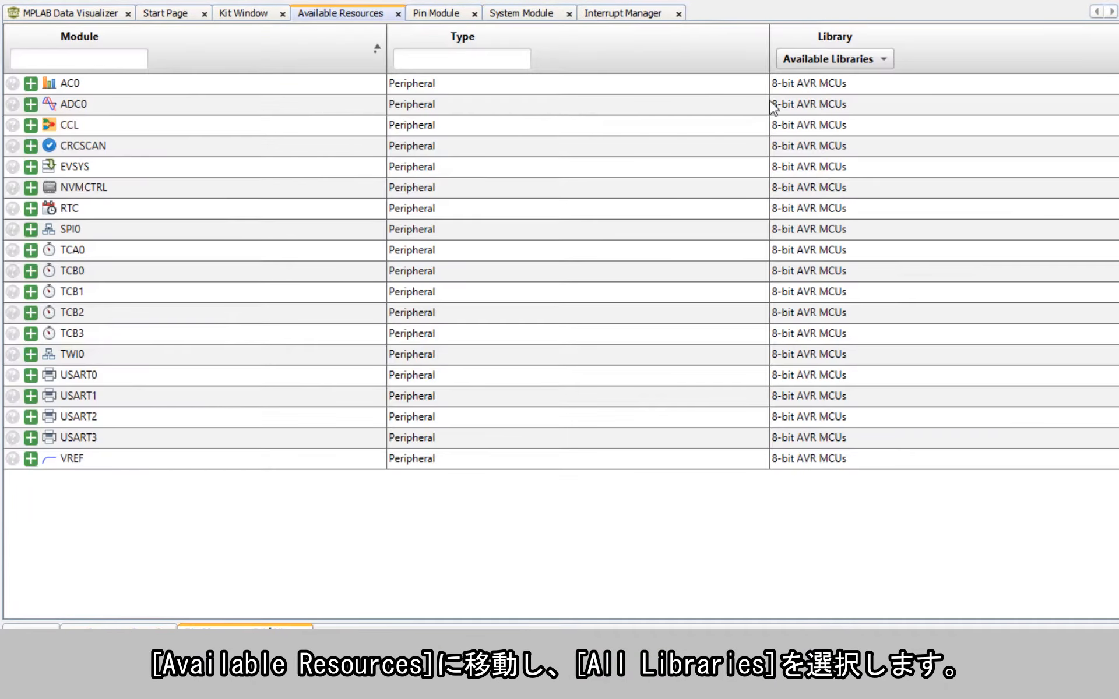
{"action": "left_click", "coordinate": [837, 59]}
{"action": "left_click", "coordinate": [837, 83]}
Step: Search the available modules for "us" and replace the filter with "ua"
{"action": "left_click", "coordinate": [113, 57]}
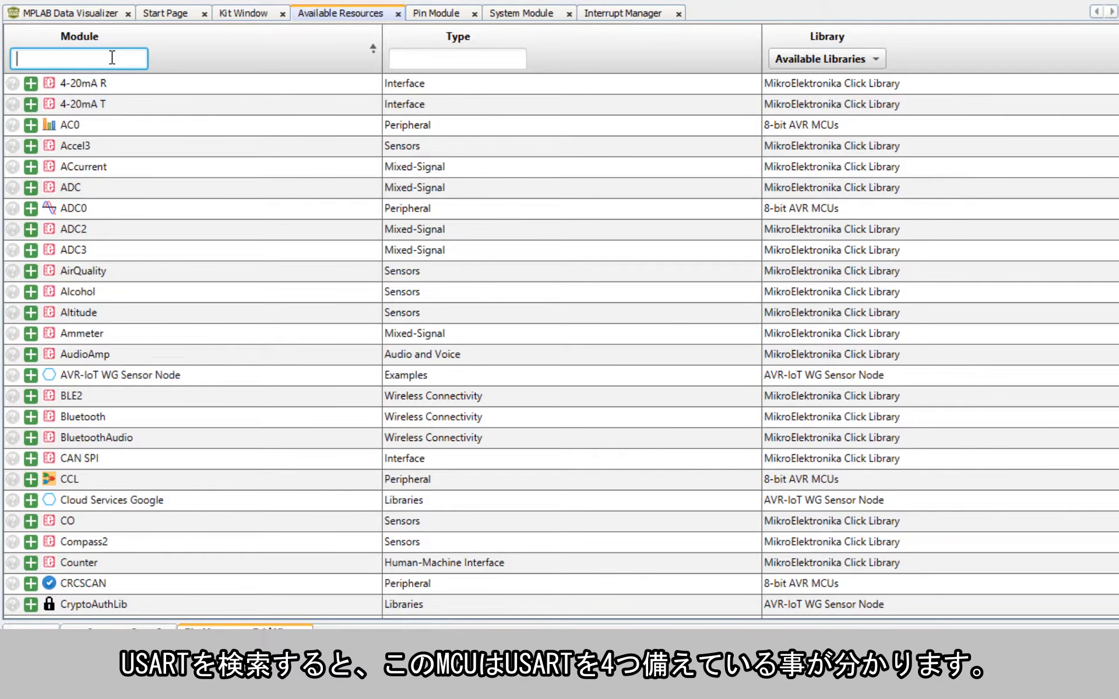
{"action": "type", "text": "us"}
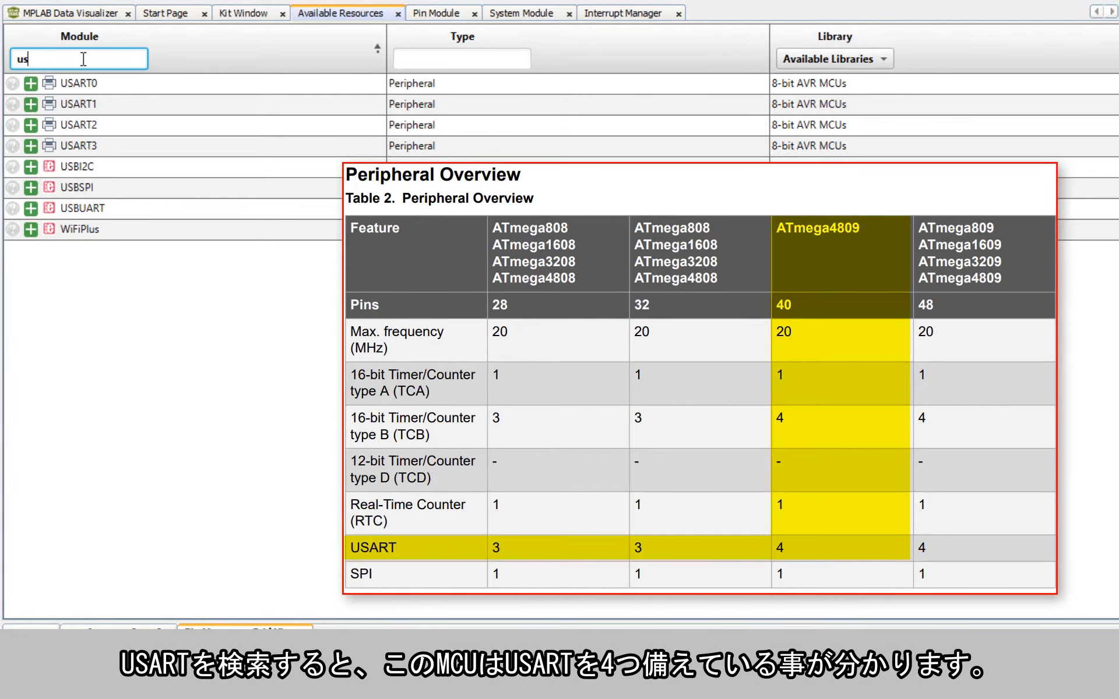
{"action": "key", "text": "BackSpace"}
{"action": "type", "text": "a"}
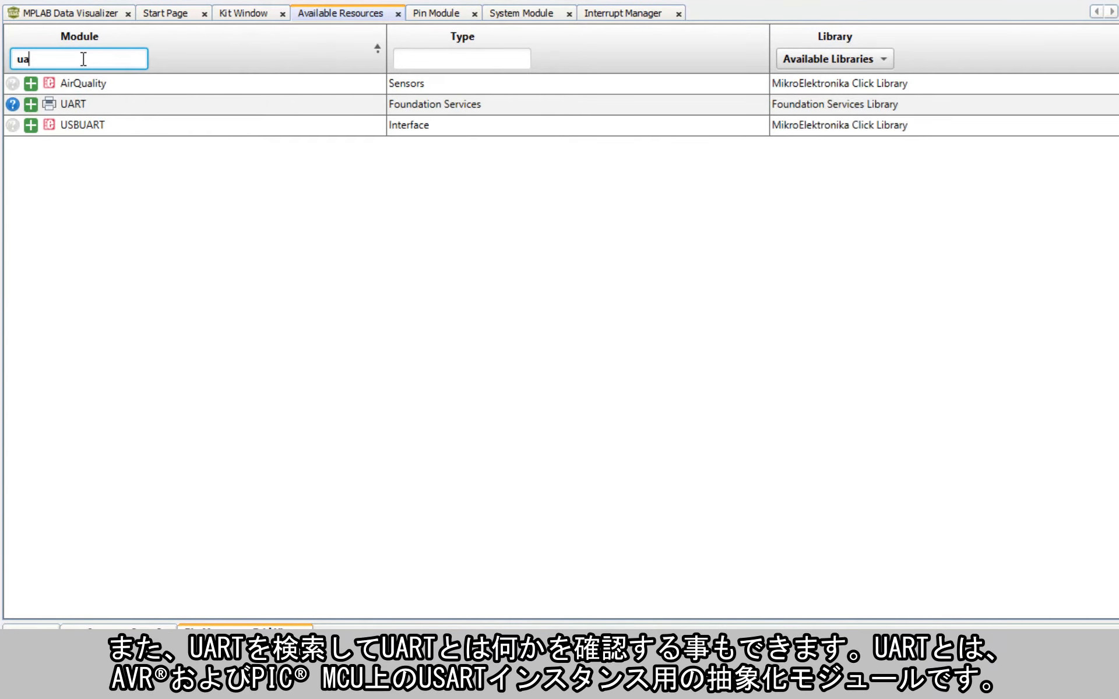
Step: Examine the Foundation Services driver description in the UART module's help, widening its text area, and close the help
{"action": "left_click", "coordinate": [86, 109]}
{"action": "left_click", "coordinate": [13, 105]}
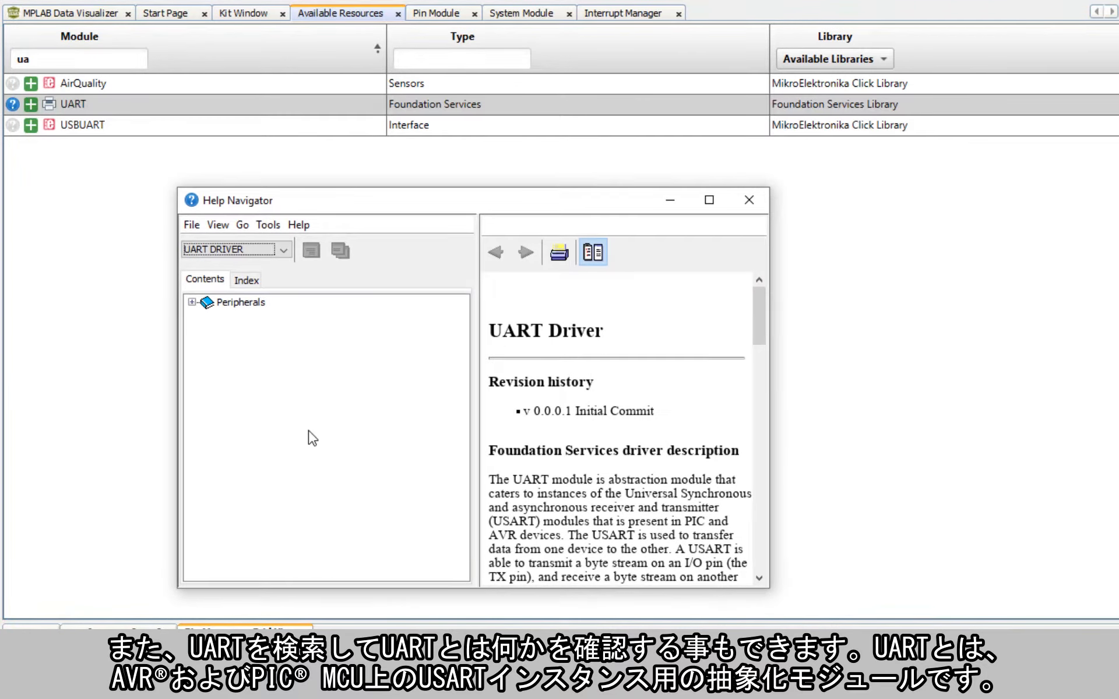
{"action": "left_click_drag", "start_coordinate": [475, 361], "coordinate": [237, 342]}
{"action": "left_click_drag", "start_coordinate": [769, 434], "coordinate": [991, 435]}
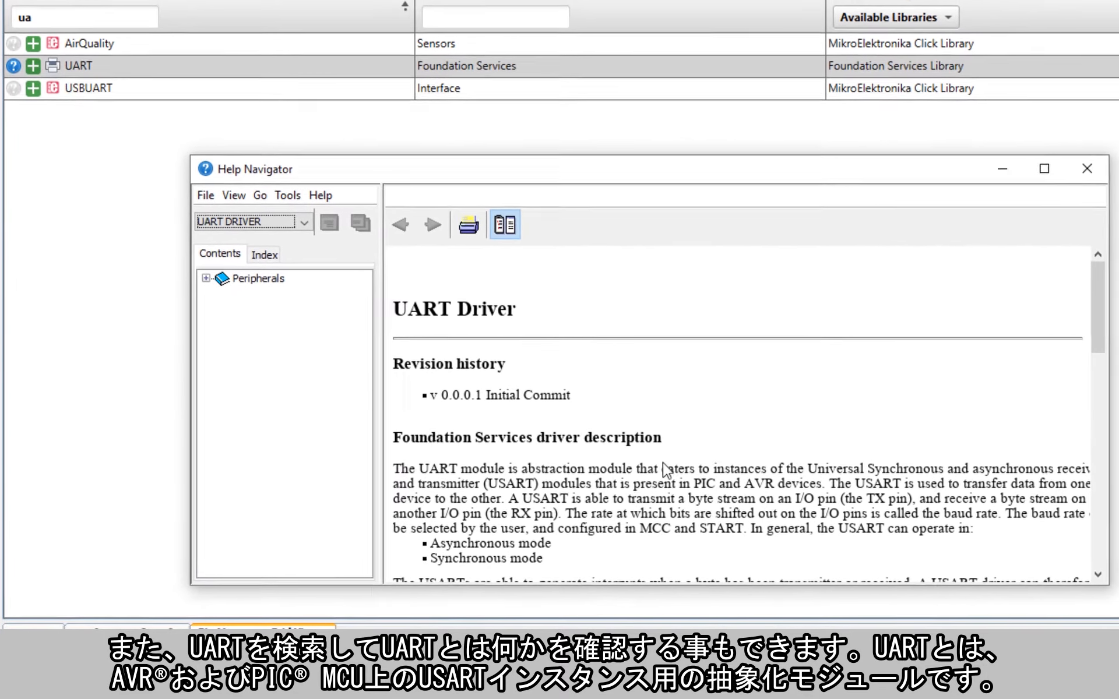
{"action": "left_click_drag", "start_coordinate": [525, 471], "coordinate": [648, 472]}
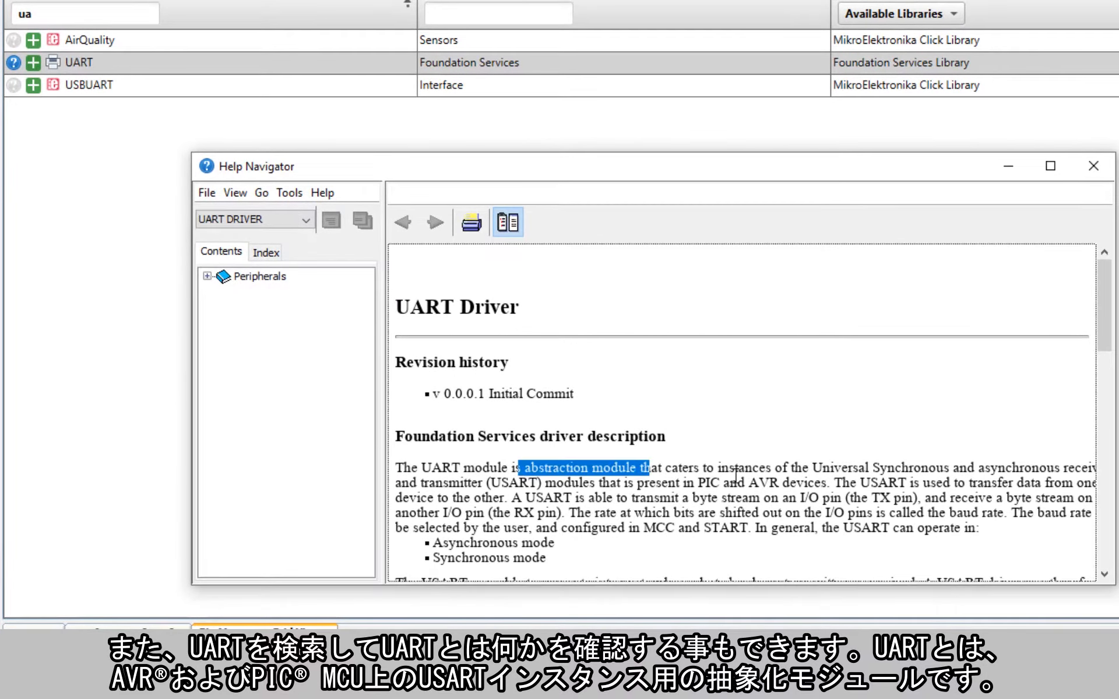
{"action": "left_click", "coordinate": [736, 474]}
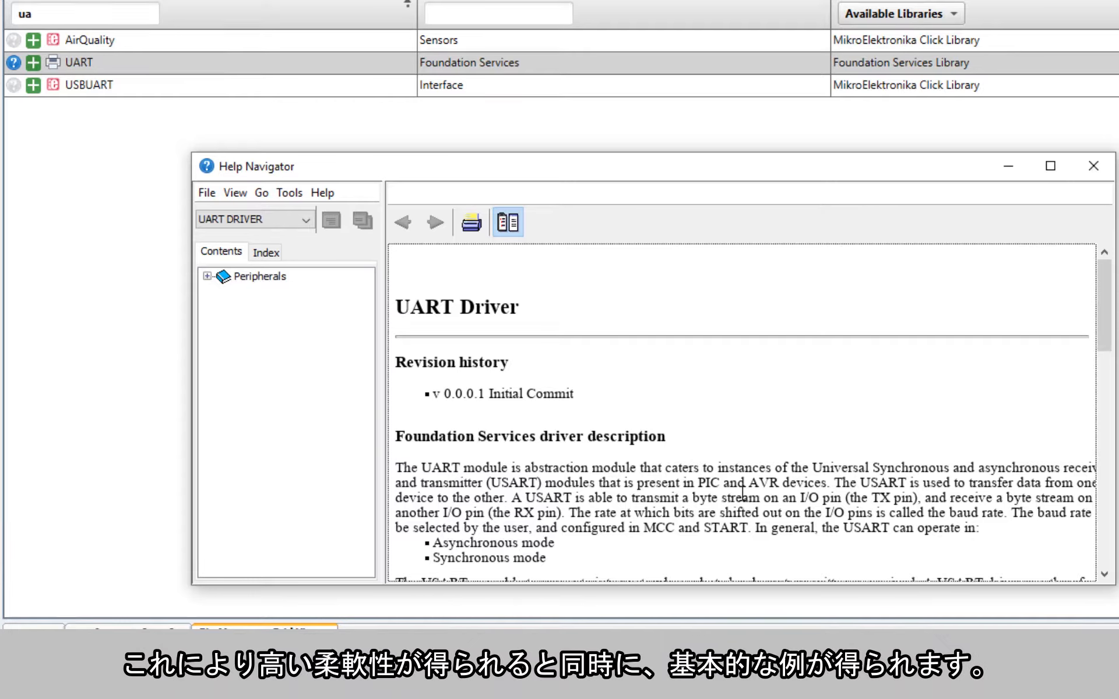
{"action": "left_click", "coordinate": [1094, 167]}
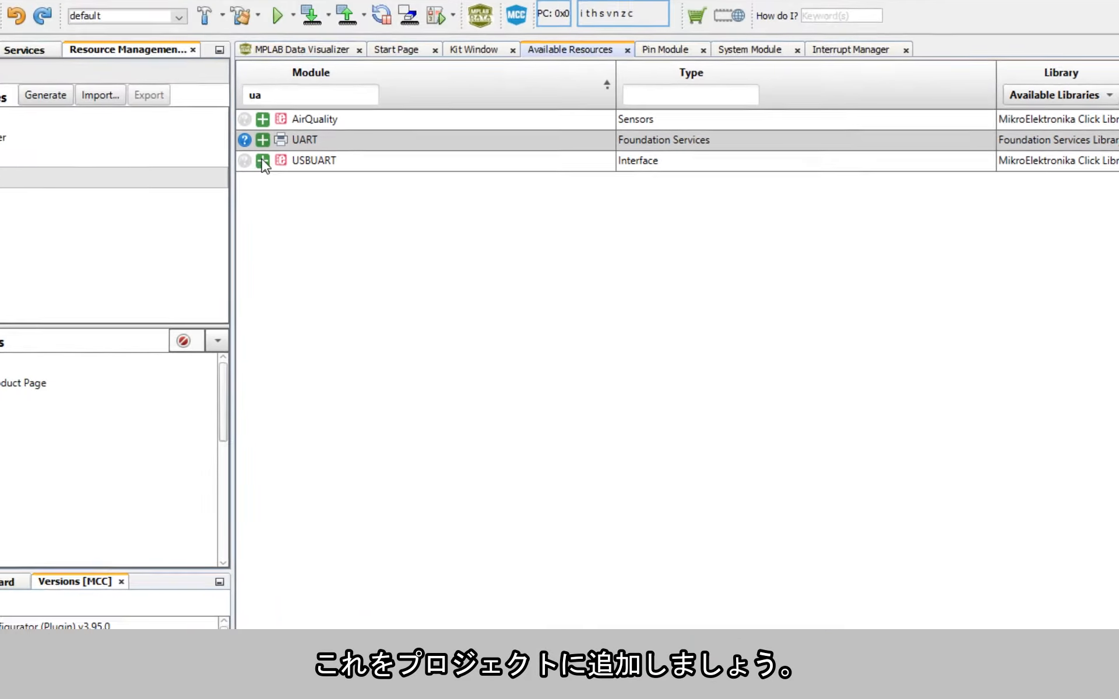
Step: Add the Foundation Services UART module to the project and create one UART instance in its hardware settings
{"action": "left_click", "coordinate": [263, 140]}
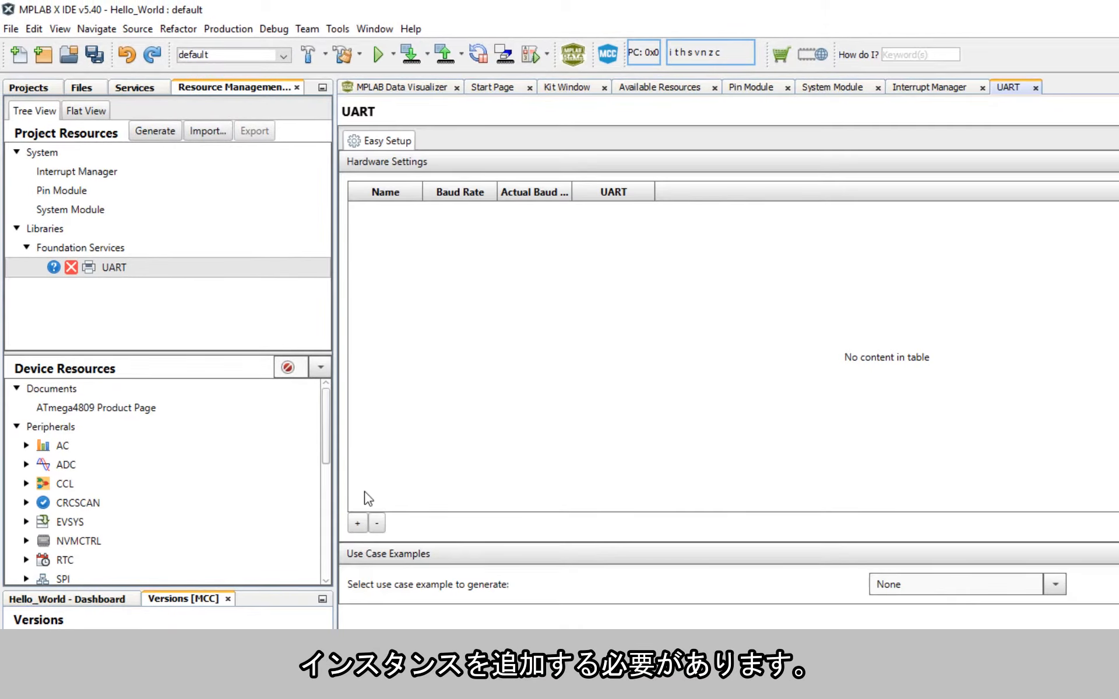
{"action": "left_click", "coordinate": [358, 524]}
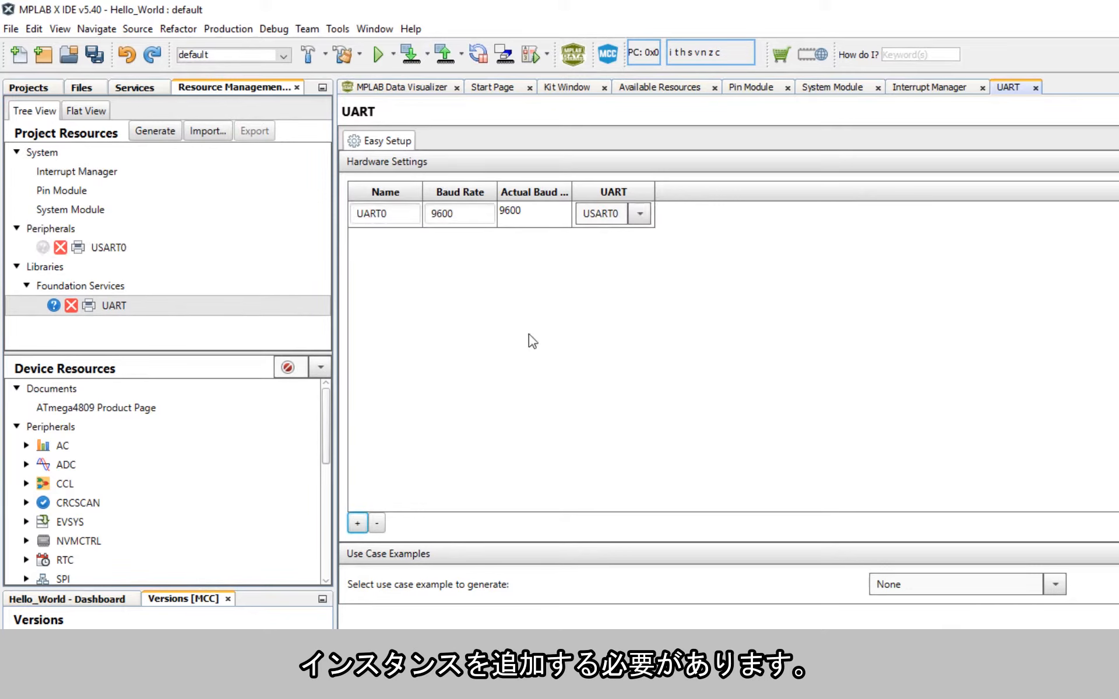
{"action": "left_click", "coordinate": [635, 214]}
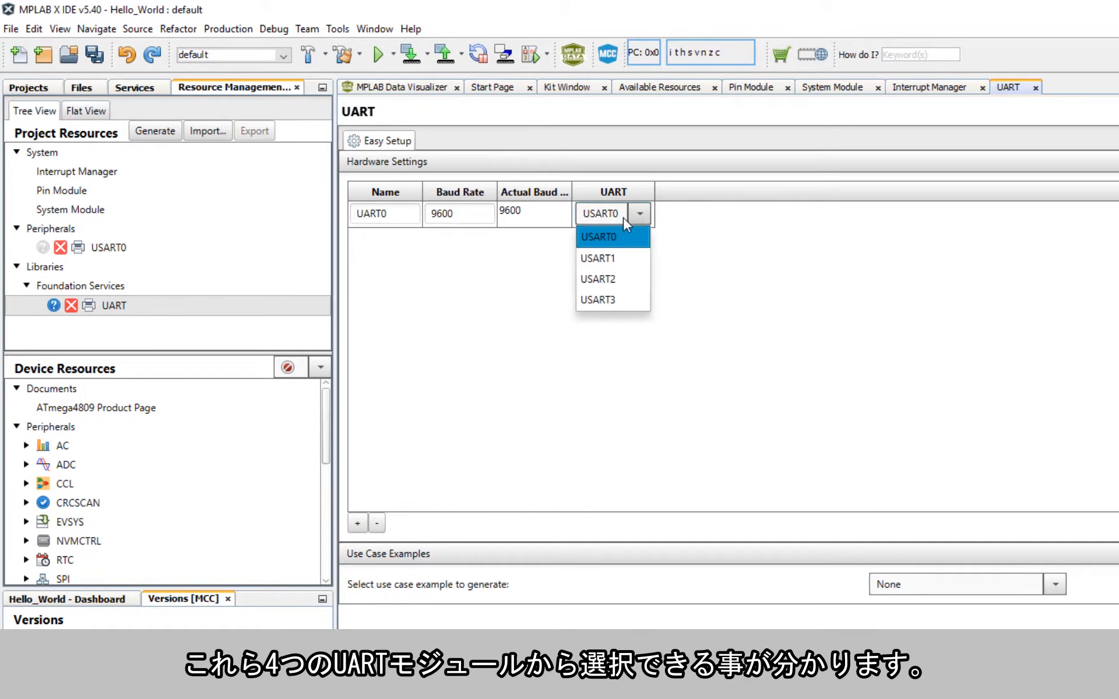
{"action": "left_click", "coordinate": [636, 214]}
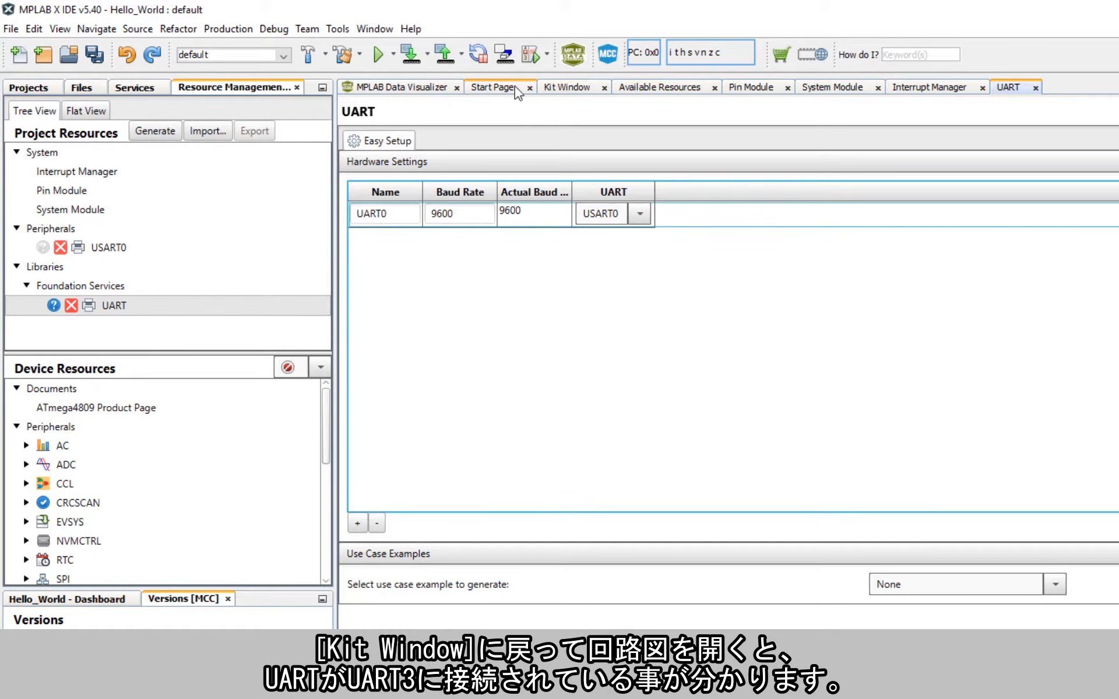
Step: Check in the ATmega4809 Curiosity Nano Schematics which USART the serial/CDC port uses
{"action": "left_click", "coordinate": [566, 87]}
{"action": "left_click", "coordinate": [684, 414]}
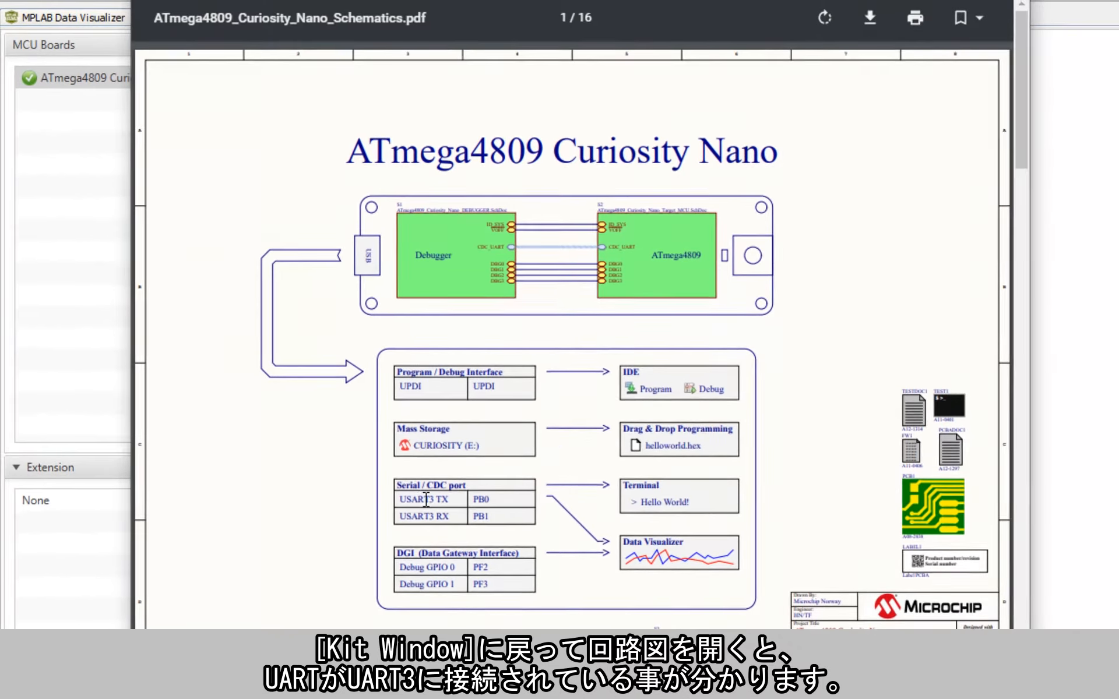
{"action": "key", "text": "alt+Tab"}
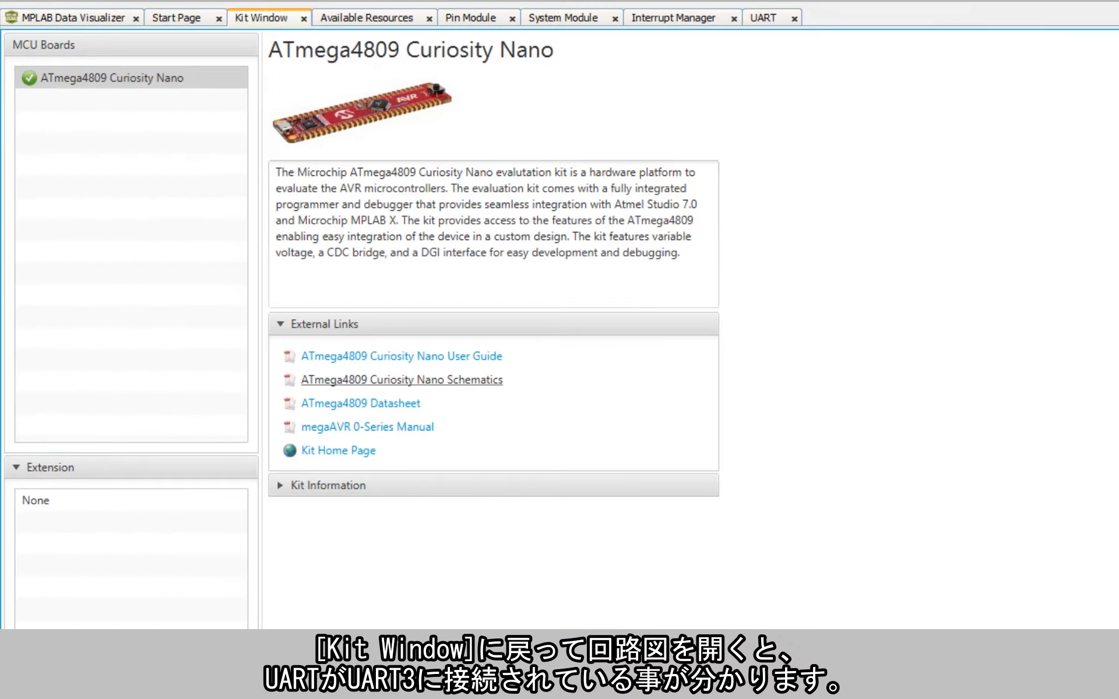
Step: Assign USART3 to the UART instance and choose the "Basic Read/Write with Printf support" use case example
{"action": "left_click", "coordinate": [764, 18]}
{"action": "left_click", "coordinate": [344, 161]}
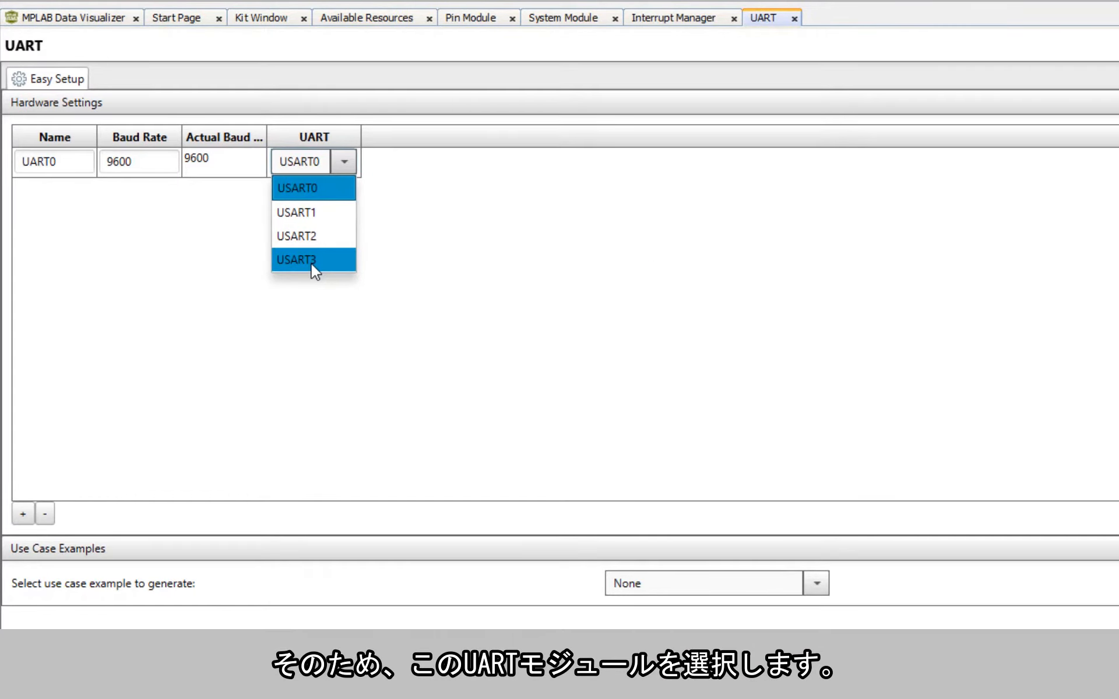
{"action": "left_click", "coordinate": [315, 260]}
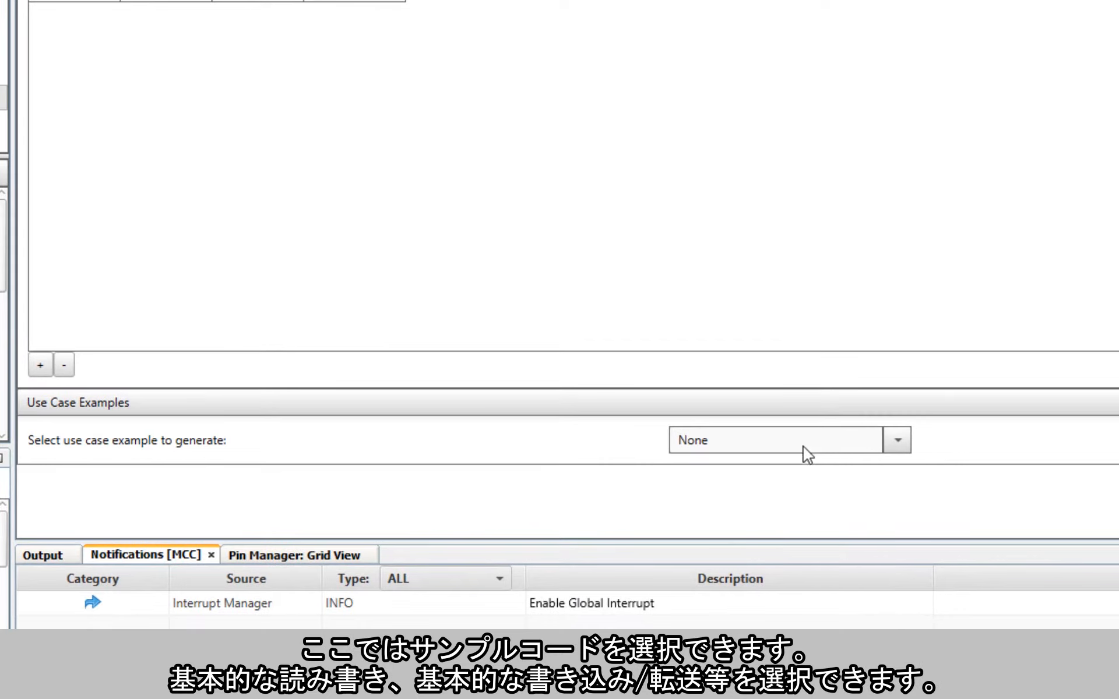
{"action": "left_click", "coordinate": [807, 454]}
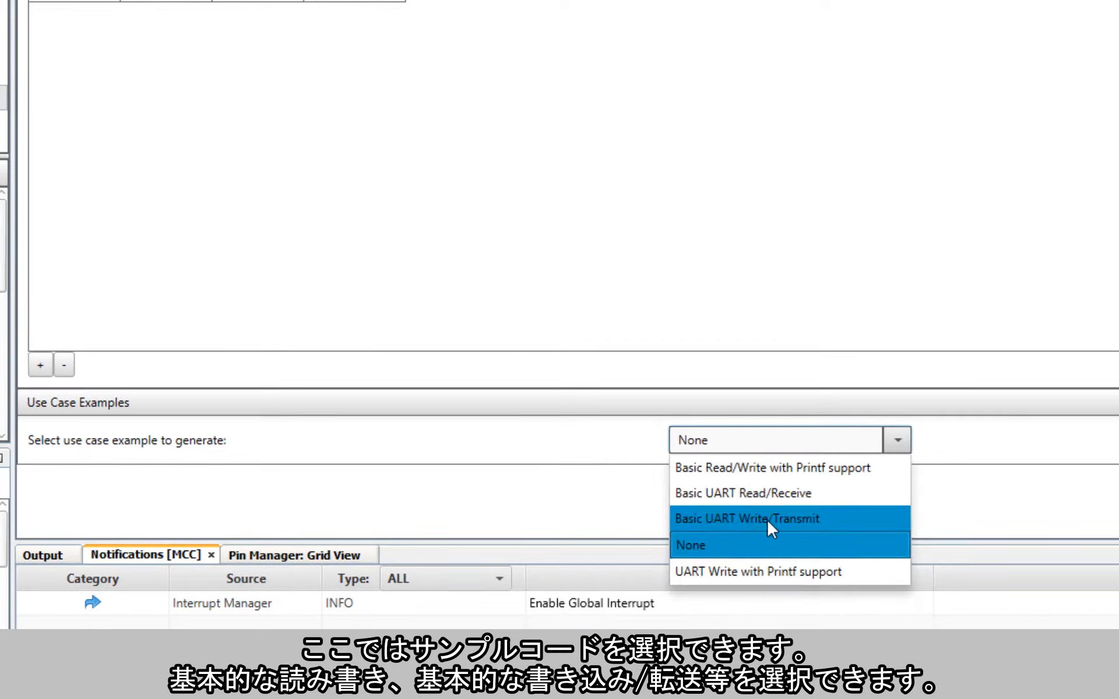
{"action": "left_click", "coordinate": [776, 469]}
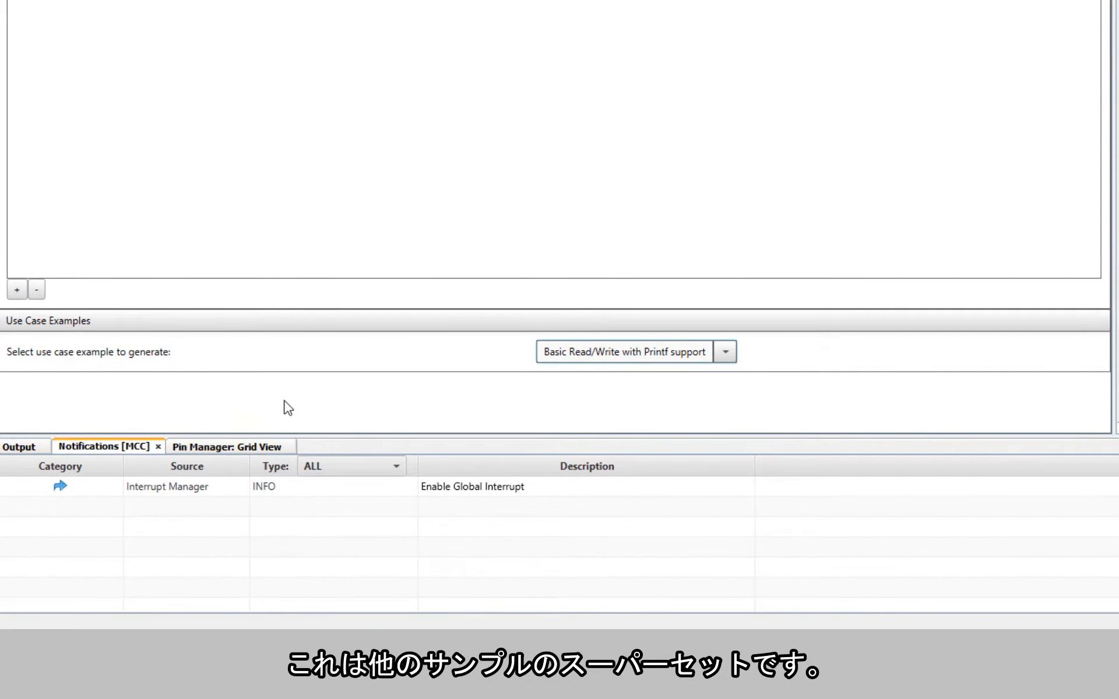
Step: Check the pins assigned to USART3 RXD and TXD in the Pin Manager grid
{"action": "left_click", "coordinate": [230, 449]}
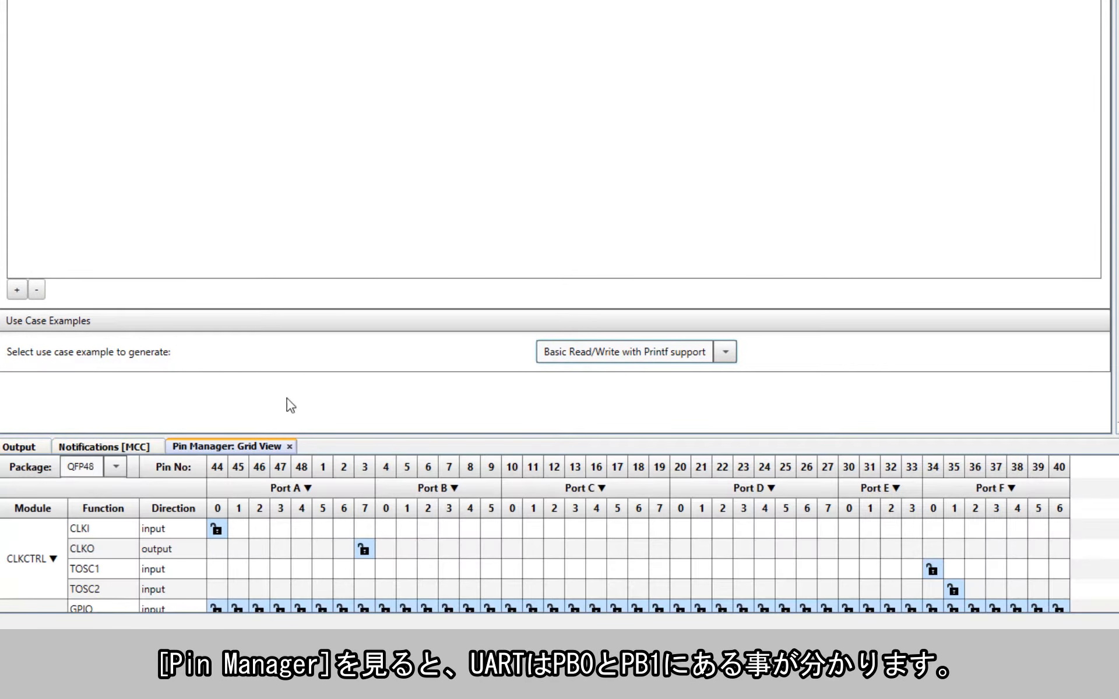
{"action": "left_click_drag", "start_coordinate": [350, 436], "coordinate": [352, 384]}
{"action": "scroll", "coordinate": [366, 467], "scroll_direction": "down", "scroll_amount": 1}
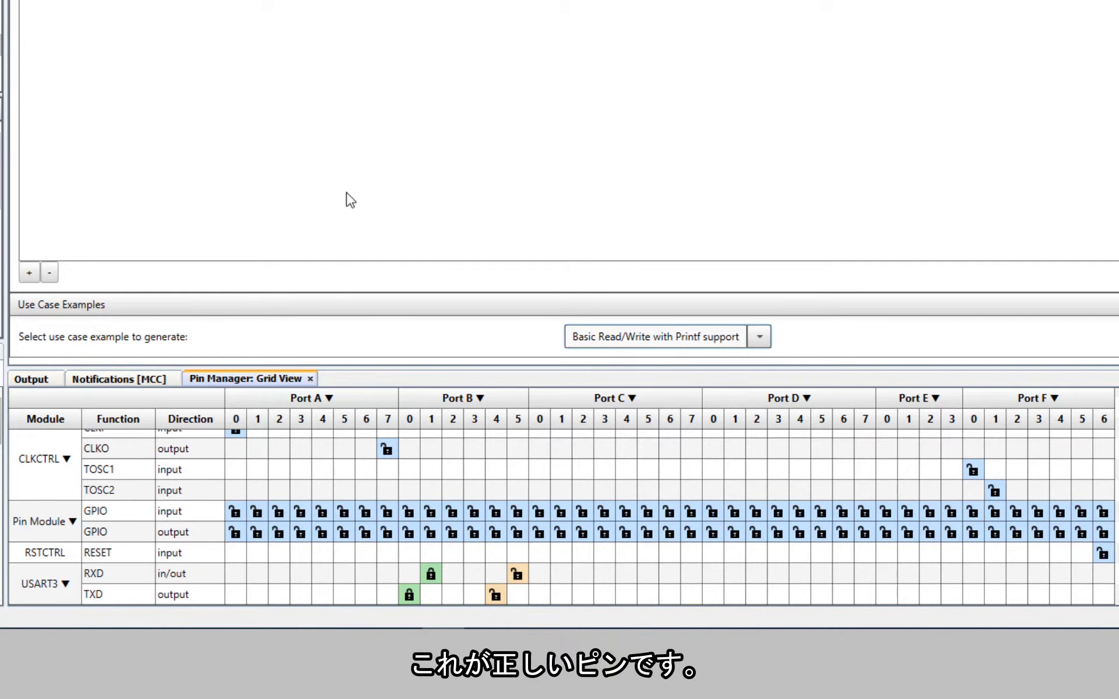
Step: Review the MCC notification from the Interrupt Manager and the USART3 peripheral's interrupt setting
{"action": "left_click", "coordinate": [117, 379]}
{"action": "left_click", "coordinate": [177, 418]}
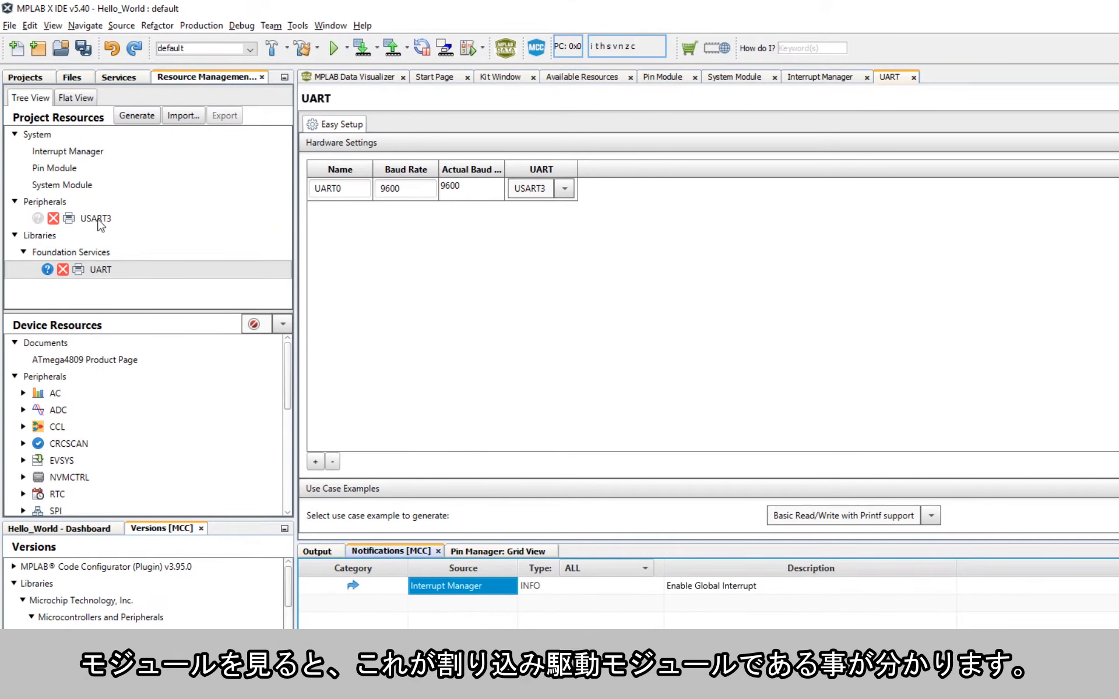
{"action": "left_click", "coordinate": [96, 219]}
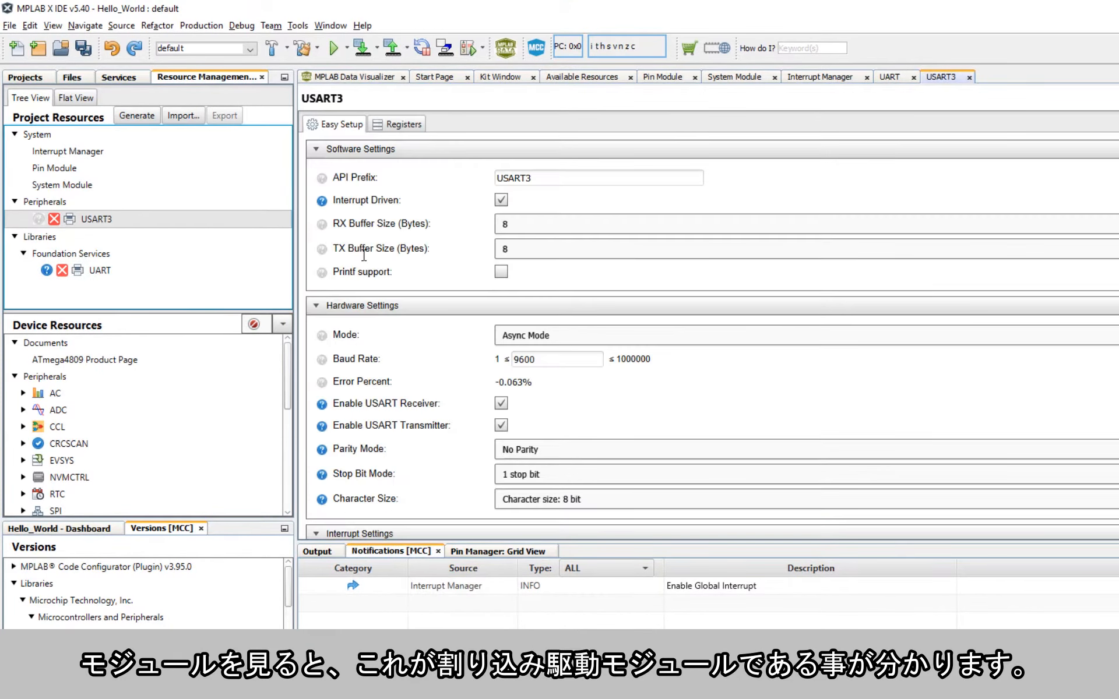
Step: Turn on Global Interrupt Enable in the Interrupt Manager and reopen the USART3 settings
{"action": "left_click", "coordinate": [66, 153]}
{"action": "left_click", "coordinate": [501, 176]}
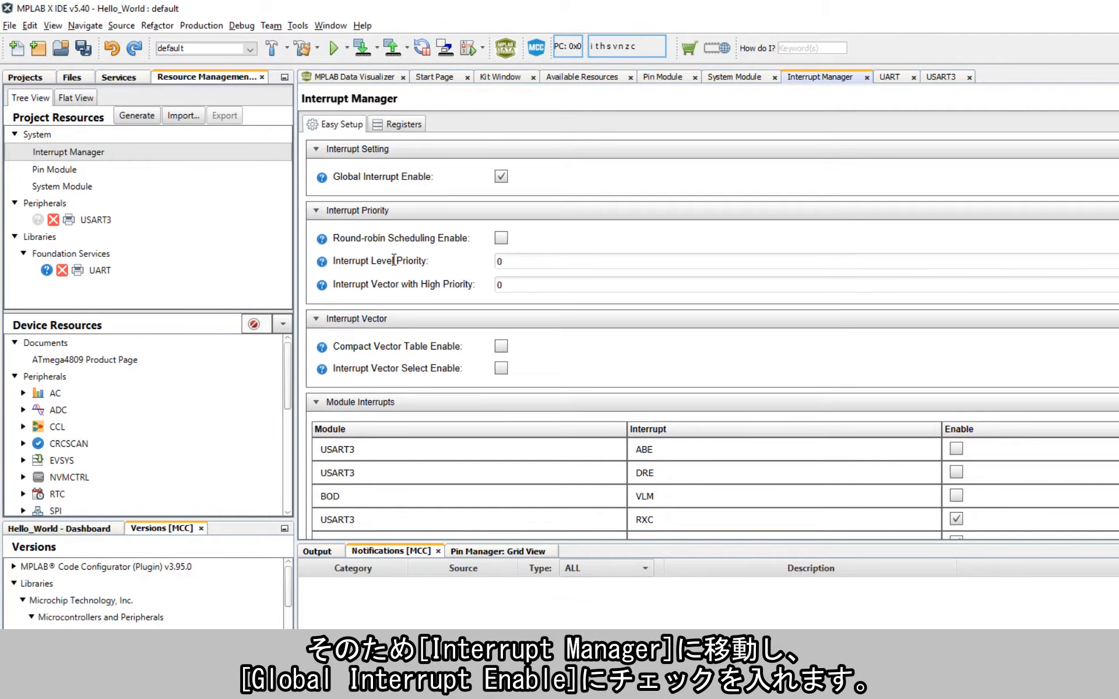
{"action": "left_click", "coordinate": [96, 220]}
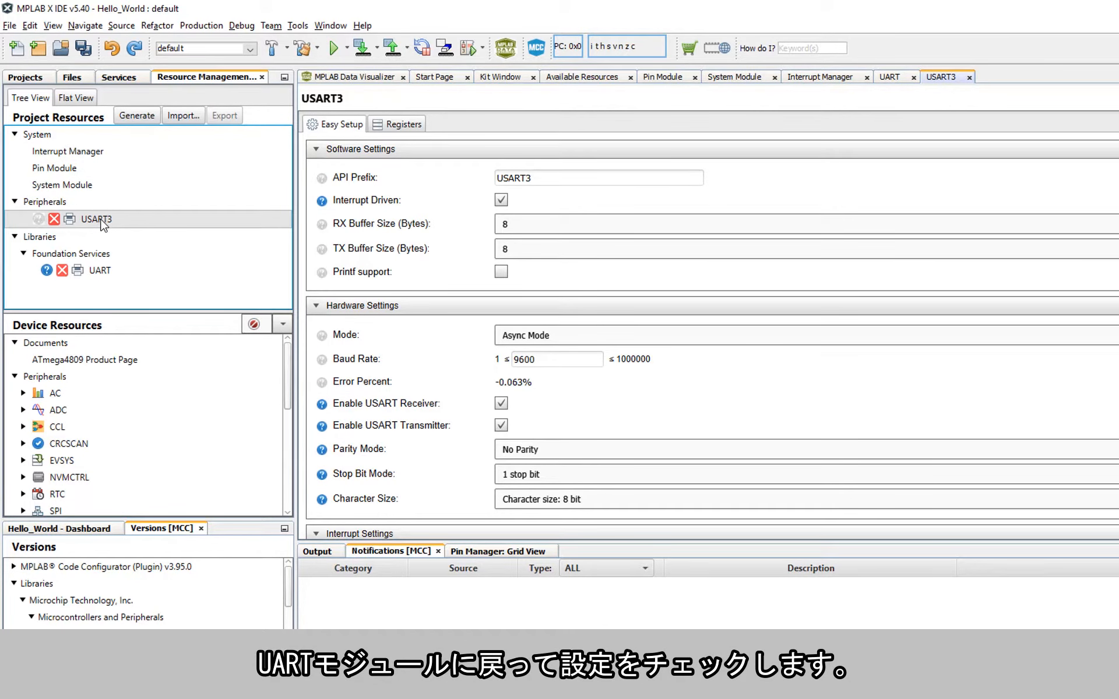
Step: Generate the MCC code and expand Source Files, MCC Generated Files and examples in the Hello_World project
{"action": "left_click", "coordinate": [135, 116]}
{"action": "left_click", "coordinate": [25, 77]}
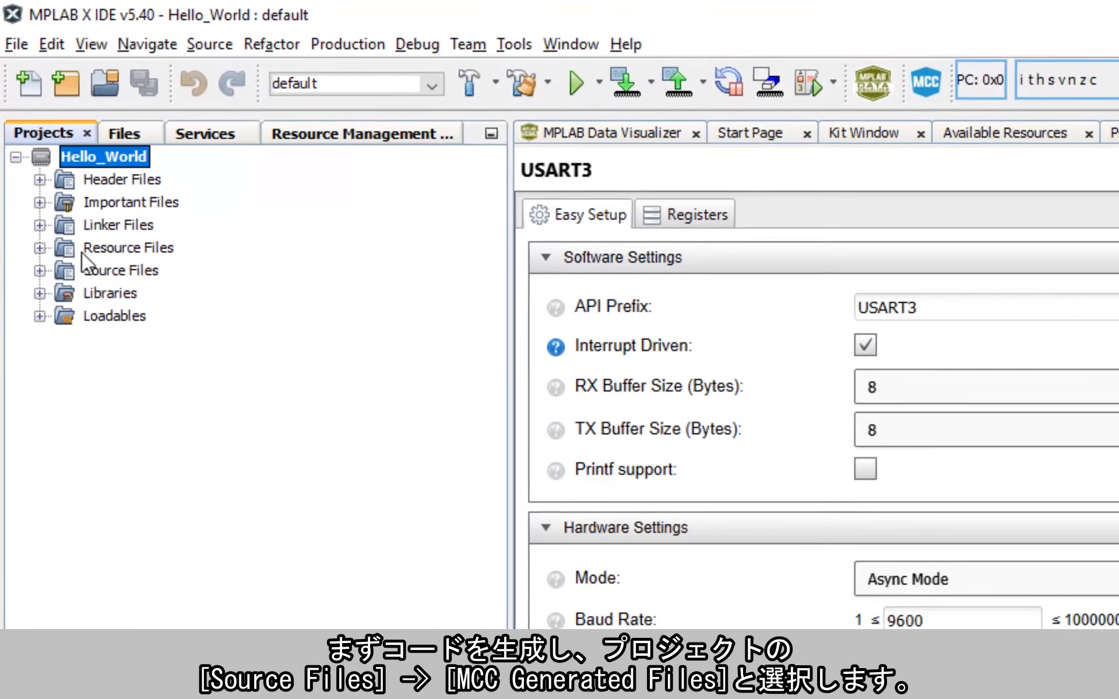
{"action": "left_click", "coordinate": [56, 157]}
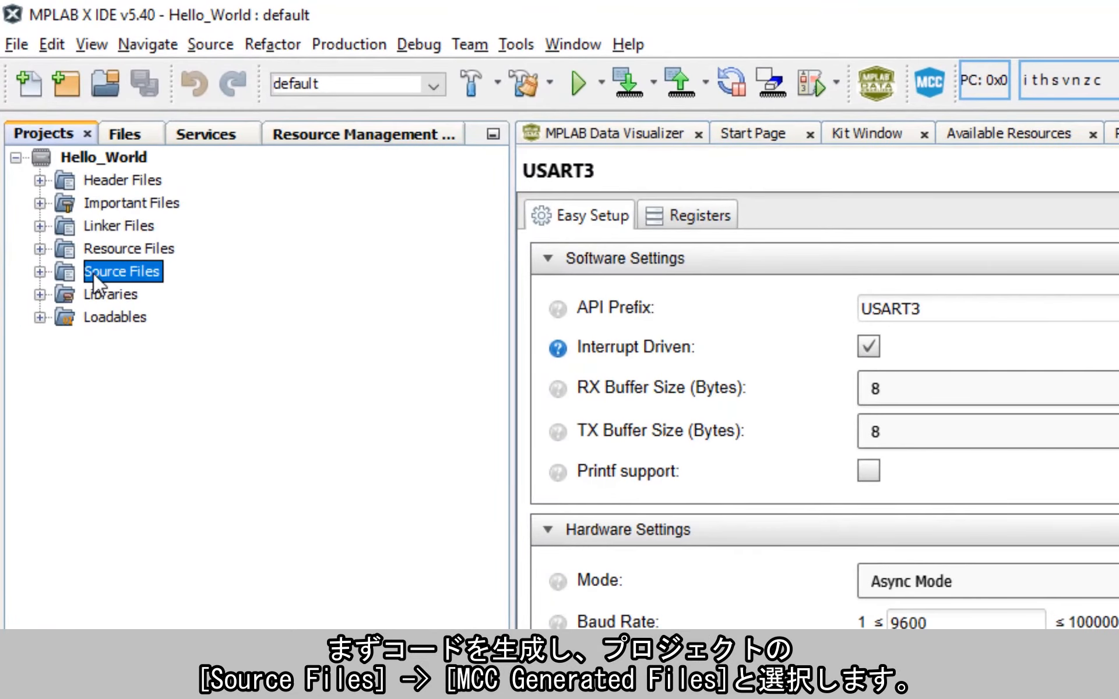
{"action": "left_click", "coordinate": [40, 271]}
{"action": "left_click", "coordinate": [111, 316]}
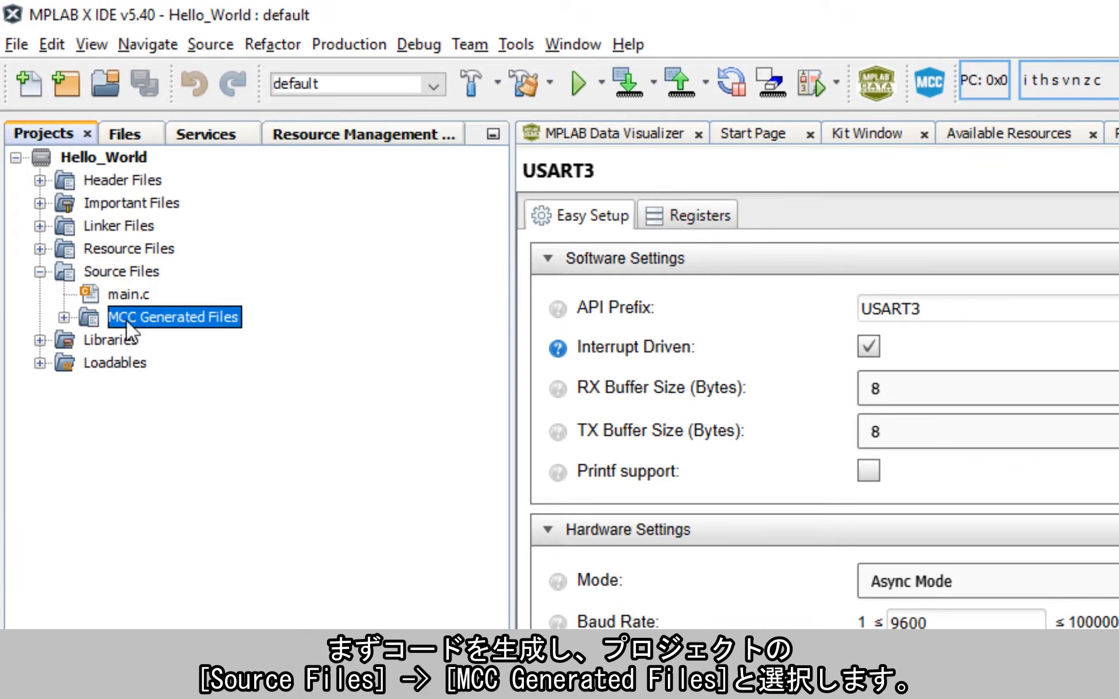
{"action": "left_click", "coordinate": [64, 317]}
{"action": "left_click", "coordinate": [160, 385]}
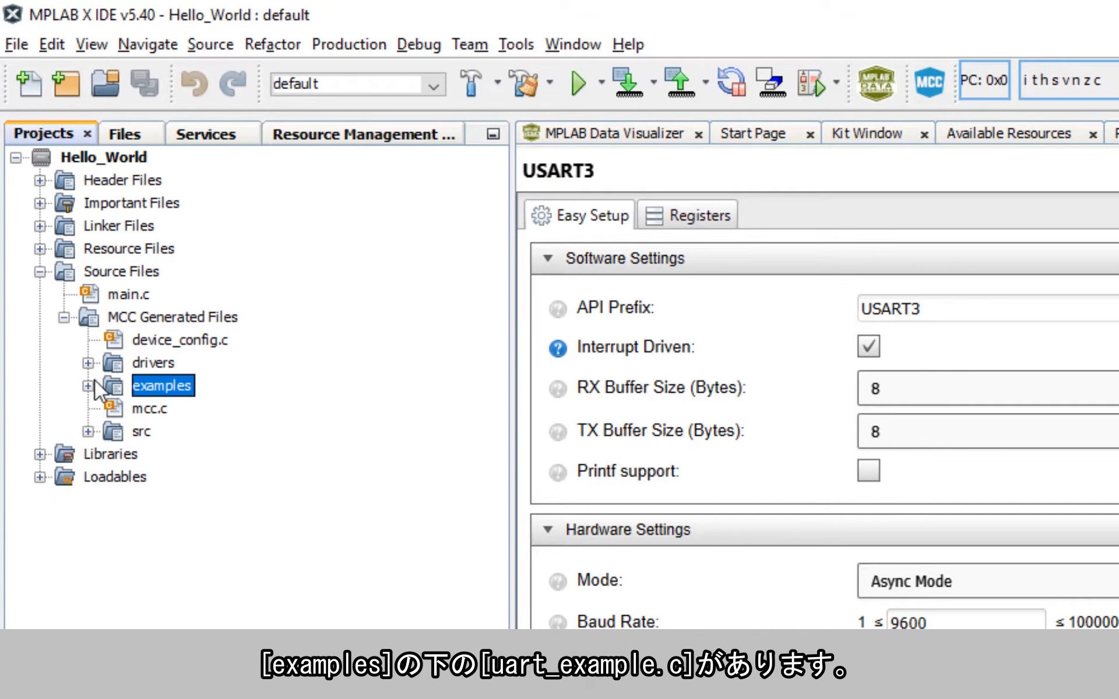
{"action": "left_click", "coordinate": [89, 386]}
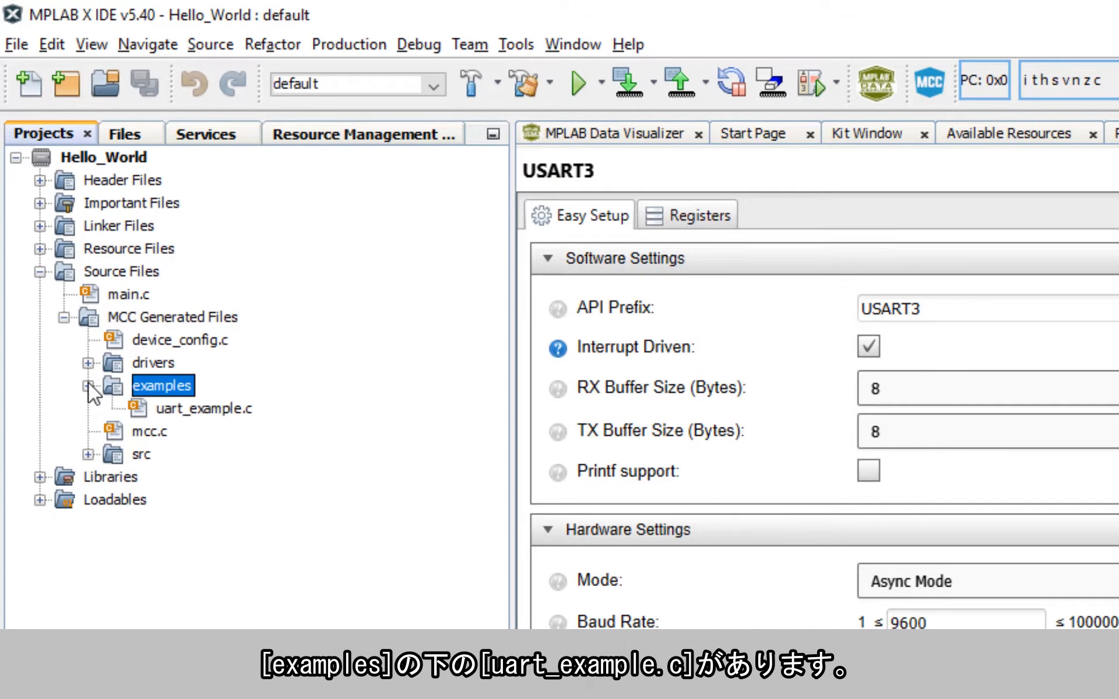
Step: Open uart_example.c from the examples folder and dock it side by side with the USART3 settings
{"action": "left_click", "coordinate": [188, 411]}
{"action": "double_click", "coordinate": [187, 411]}
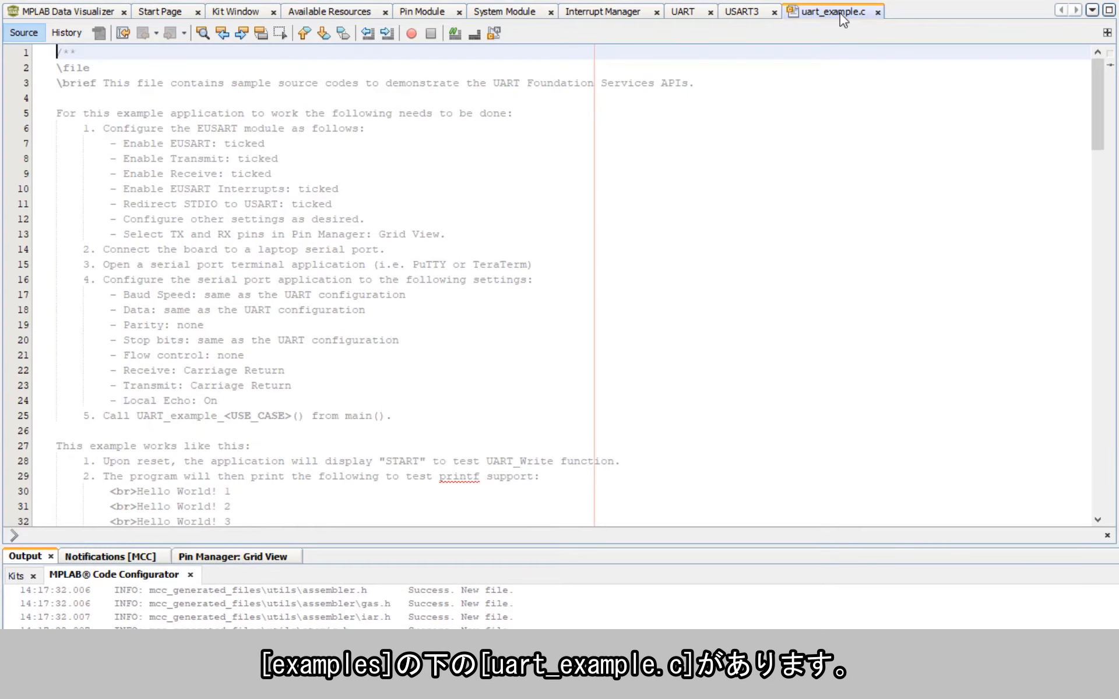
{"action": "left_click_drag", "start_coordinate": [1048, 148], "coordinate": [1092, 166]}
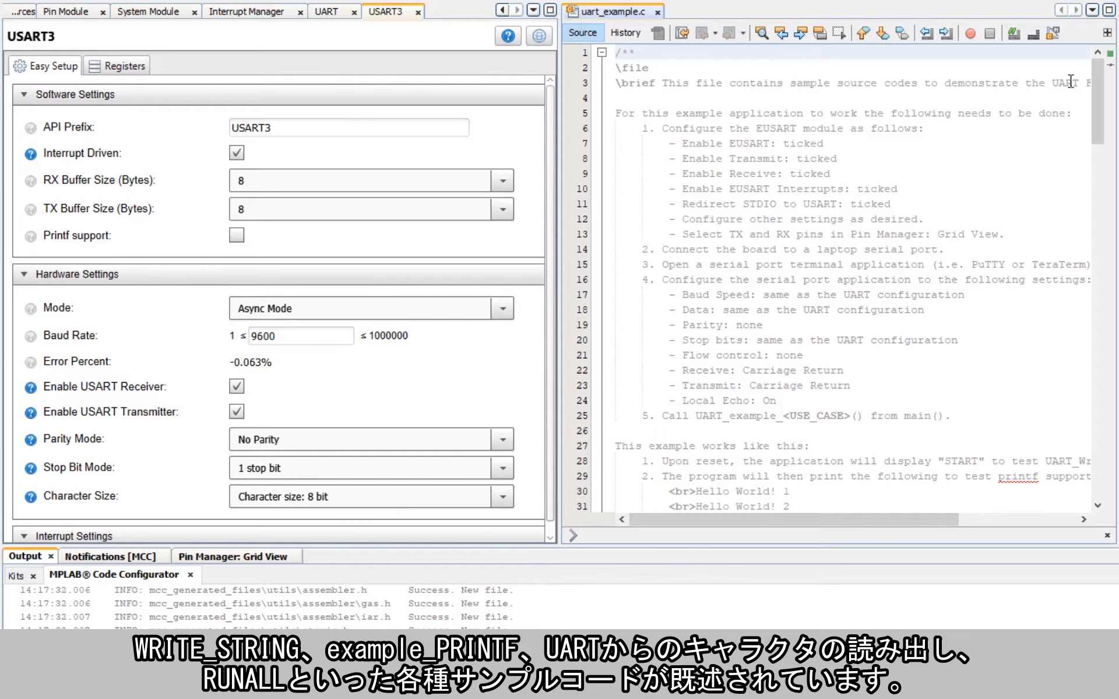
Step: Review the WRITE_STRING, PRINTF, READ and RUNALL example functions in uart_example.c and return to the setup instructions
{"action": "left_click_drag", "start_coordinate": [1097, 95], "coordinate": [1090, 296]}
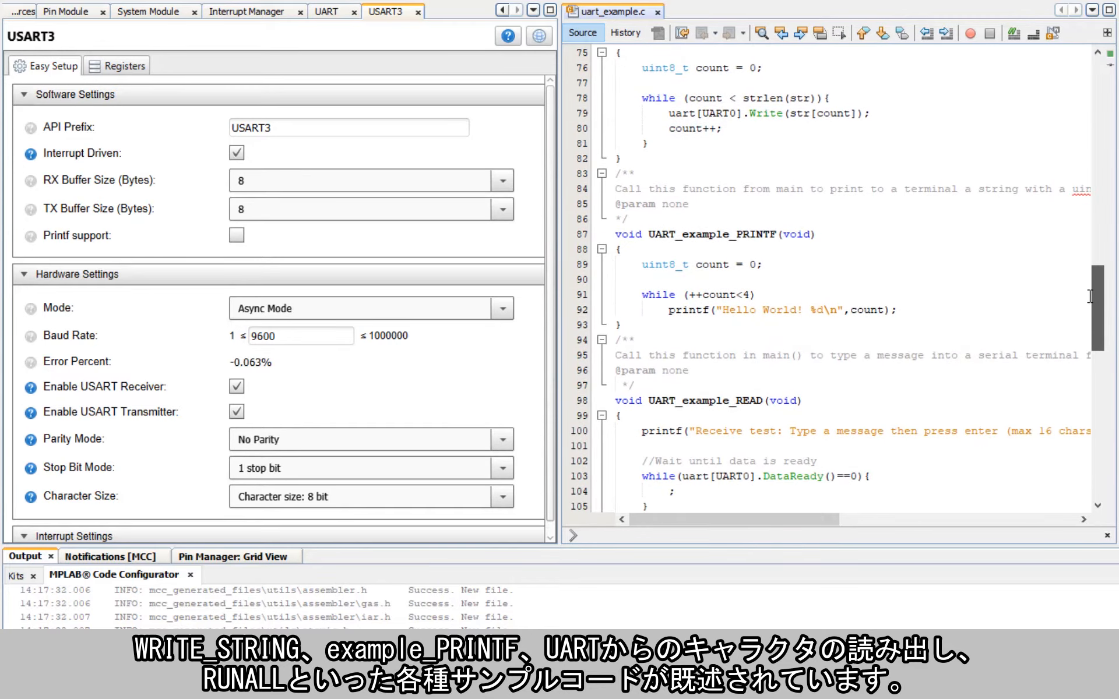
{"action": "scroll", "coordinate": [727, 370], "scroll_direction": "down", "scroll_amount": 5}
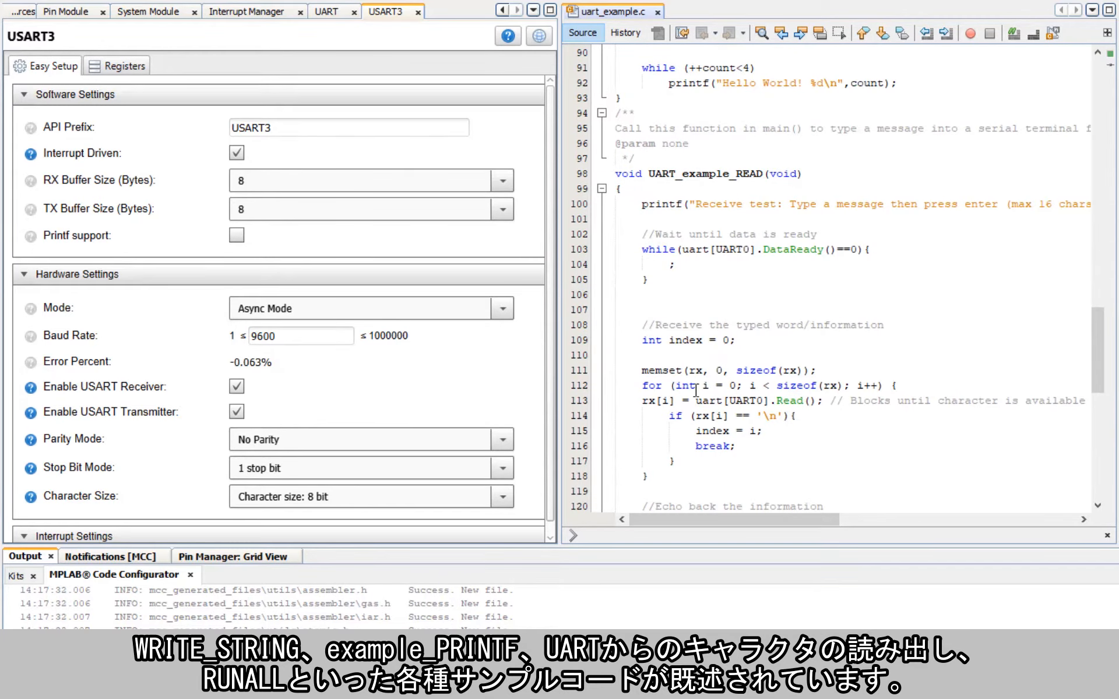
{"action": "scroll", "coordinate": [695, 390], "scroll_direction": "down", "scroll_amount": 8}
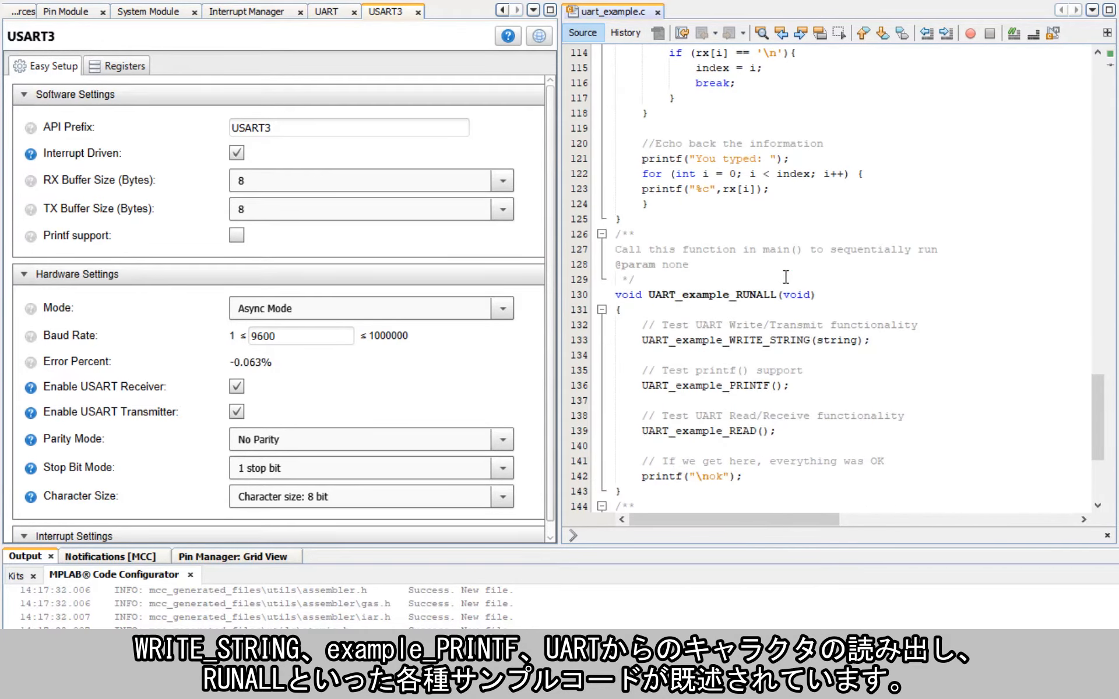
{"action": "left_click_drag", "start_coordinate": [1097, 437], "coordinate": [1114, 121]}
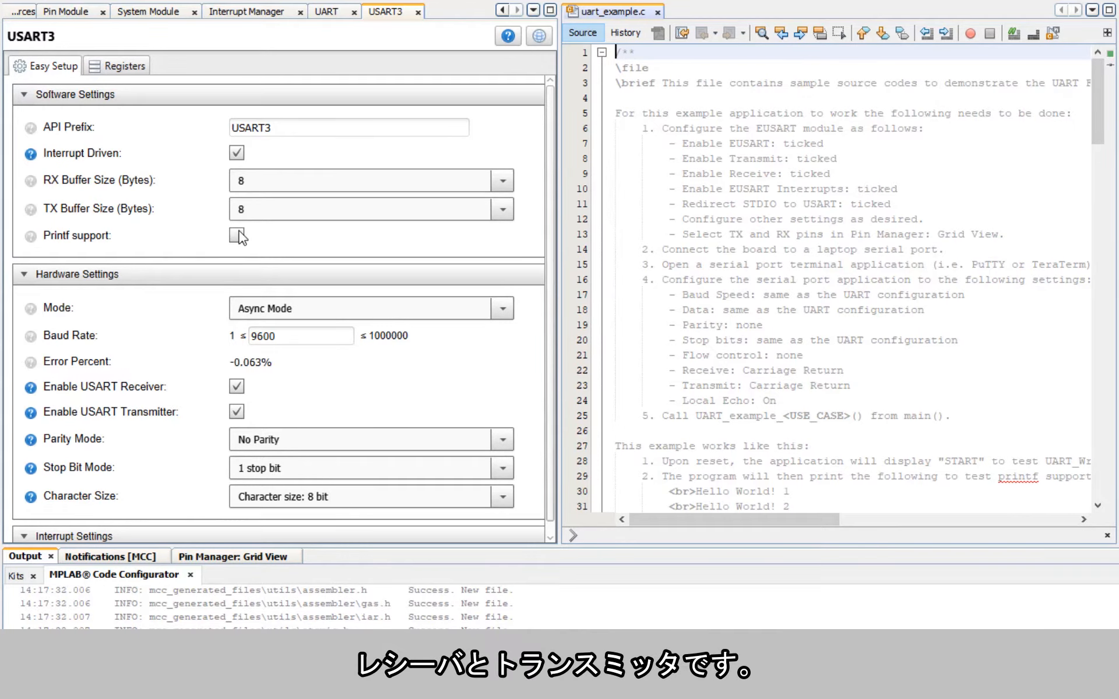
Step: Enable Printf support for USART3, as the example's STDIO redirect instruction requires, and check the remaining USART3 settings
{"action": "left_click_drag", "start_coordinate": [683, 204], "coordinate": [916, 198]}
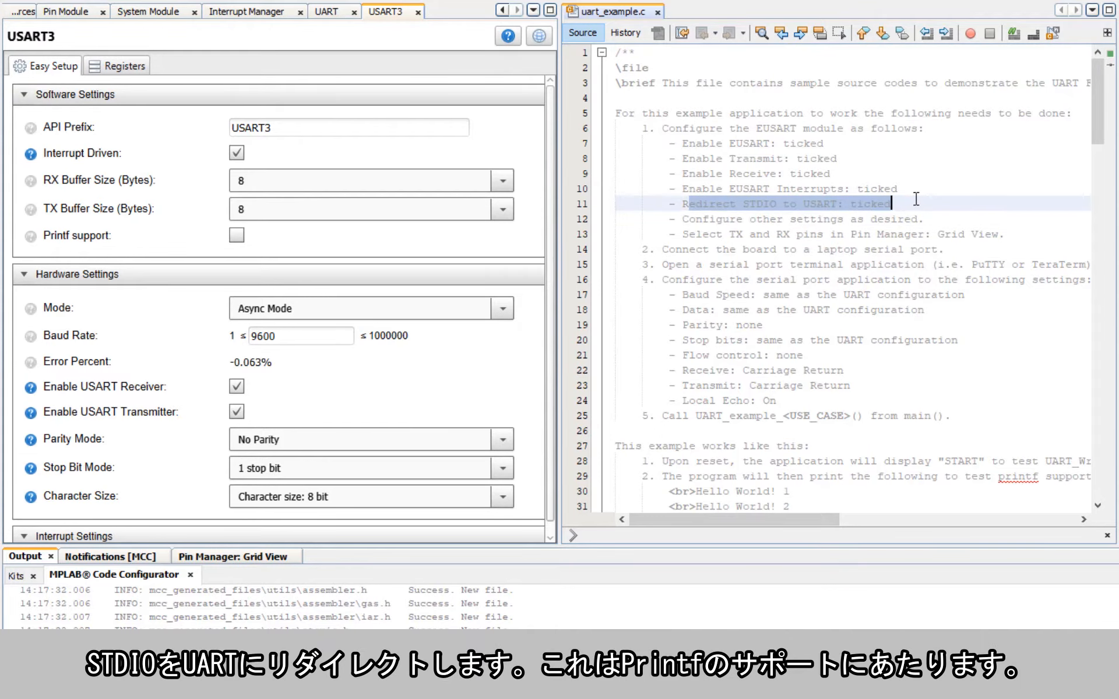
{"action": "left_click", "coordinate": [236, 235]}
{"action": "scroll", "coordinate": [326, 237], "scroll_direction": "down", "scroll_amount": 1}
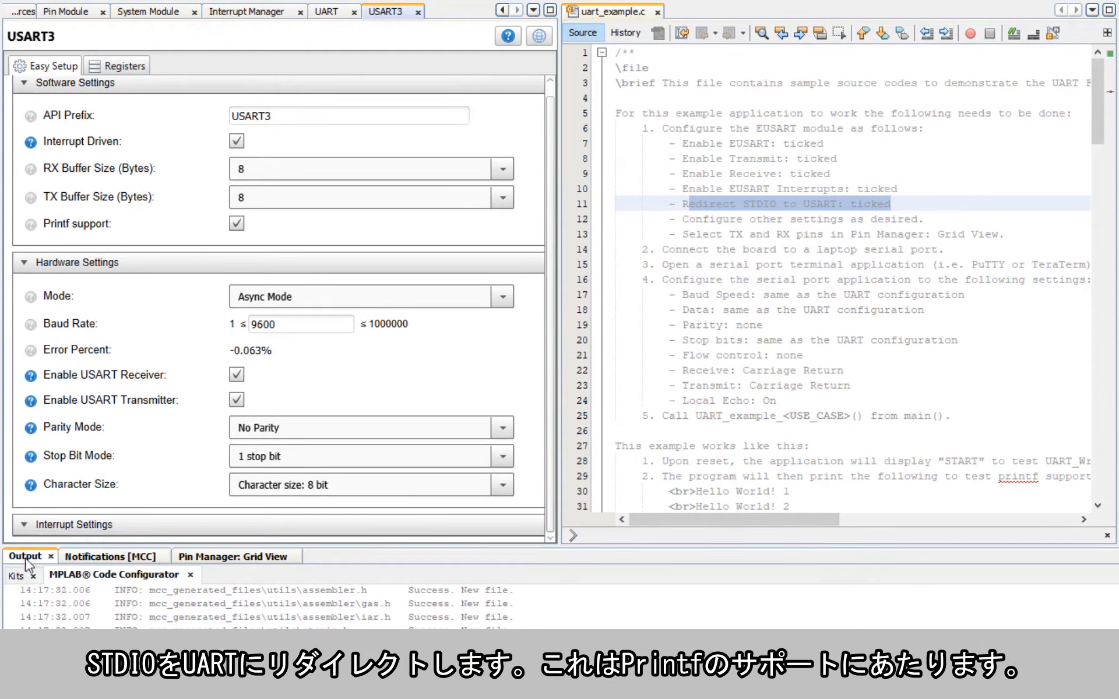
{"action": "scroll", "coordinate": [194, 473], "scroll_direction": "down", "scroll_amount": 2}
{"action": "scroll", "coordinate": [192, 402], "scroll_direction": "up", "scroll_amount": 3}
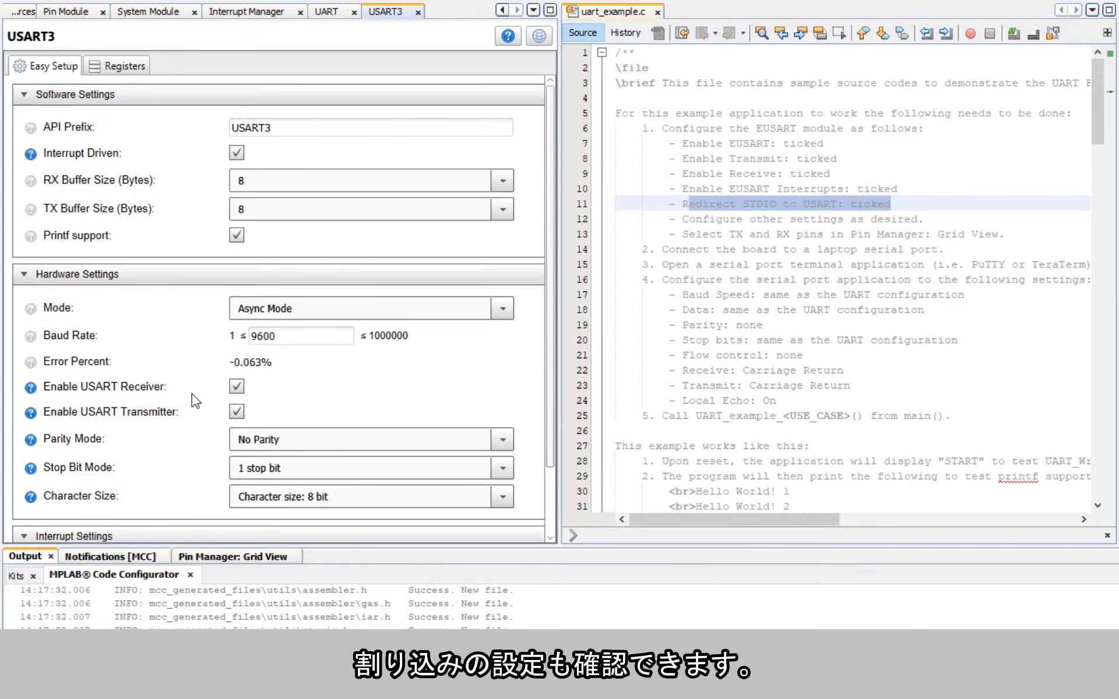
{"action": "left_click", "coordinate": [815, 333]}
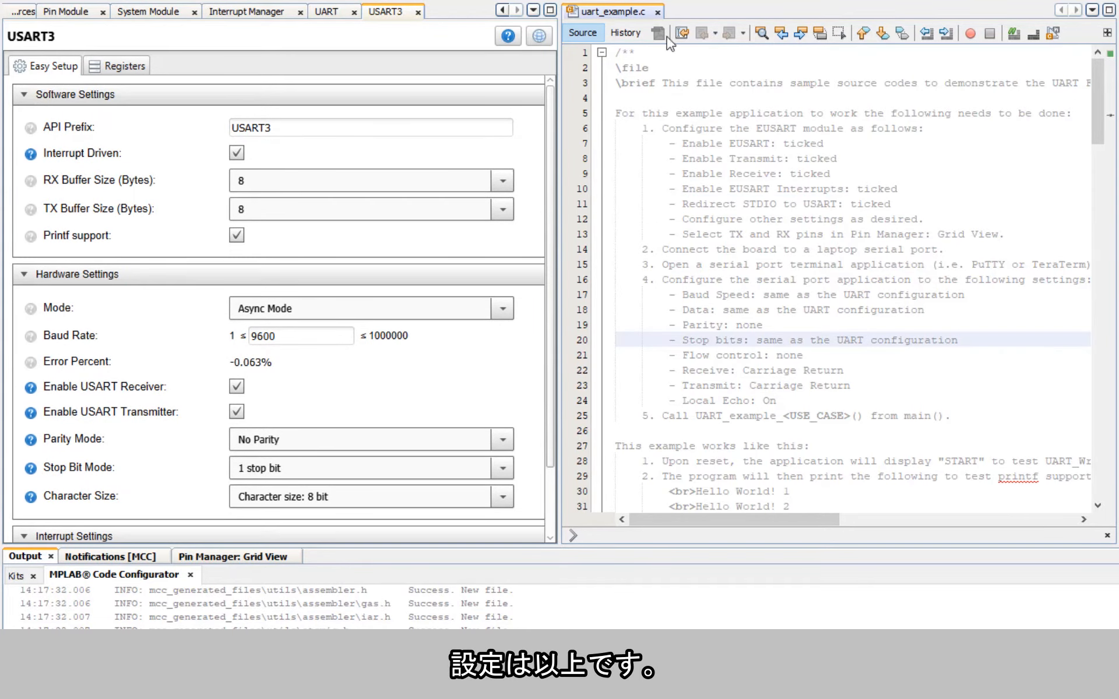
Step: Move uart_example.c back into the main editor group and regenerate the MCC code
{"action": "left_click_drag", "start_coordinate": [639, 14], "coordinate": [425, 20]}
{"action": "left_click", "coordinate": [452, 168]}
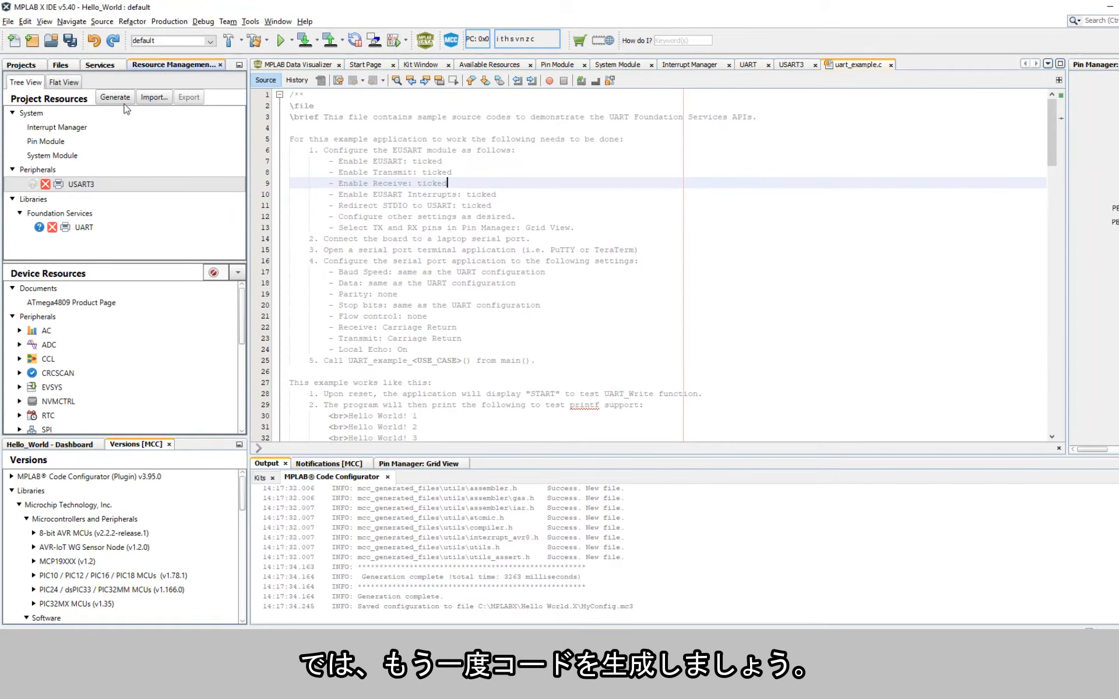
{"action": "left_click", "coordinate": [124, 102]}
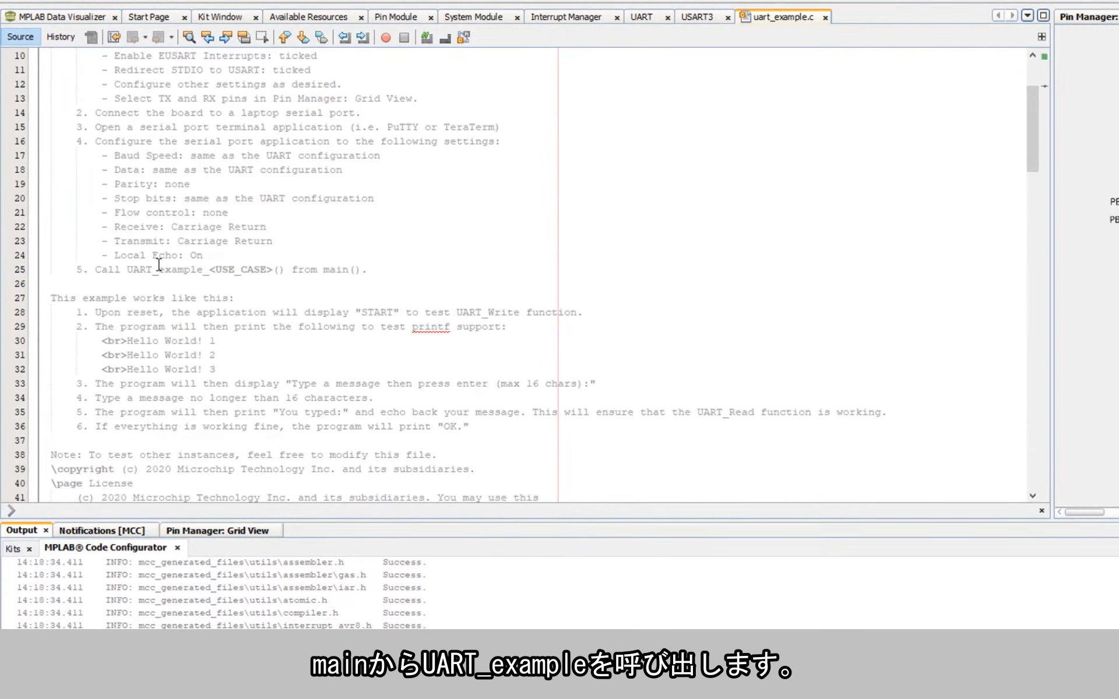
Step: Copy the RUNALL function name from uart_example.c, add the call UART_example_RUNALL(); below SYSTEM_Initialize() in main.c, and build the project
{"action": "scroll", "coordinate": [159, 264], "scroll_direction": "down", "scroll_amount": 20}
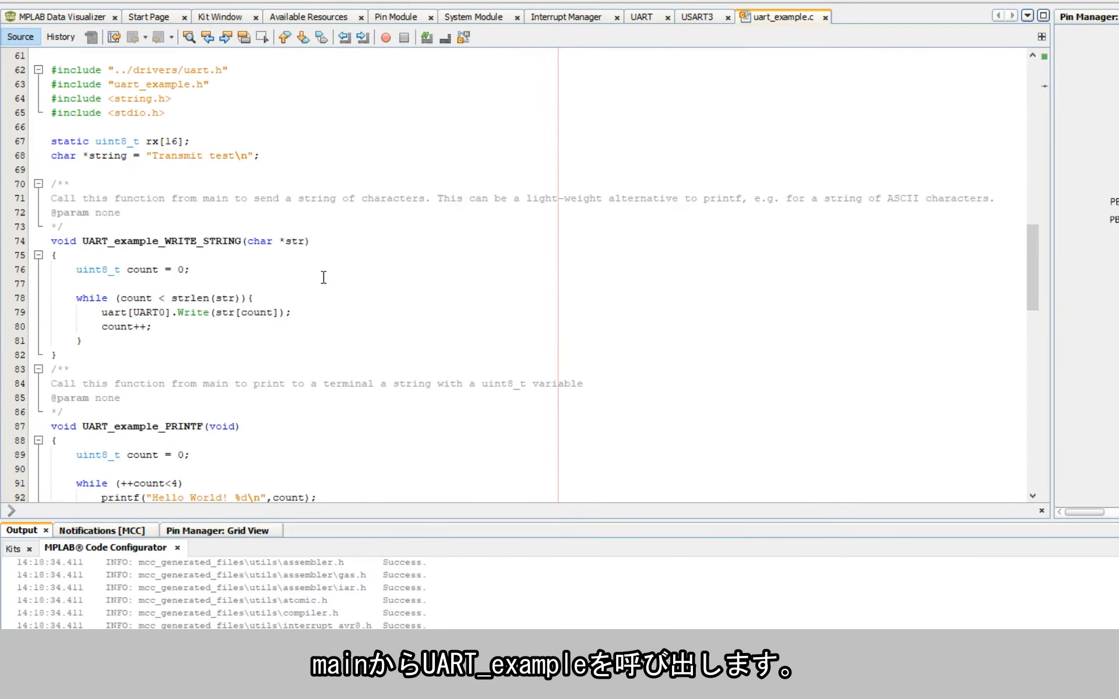
{"action": "double_click", "coordinate": [145, 311]}
{"action": "key", "text": "ctrl+c"}
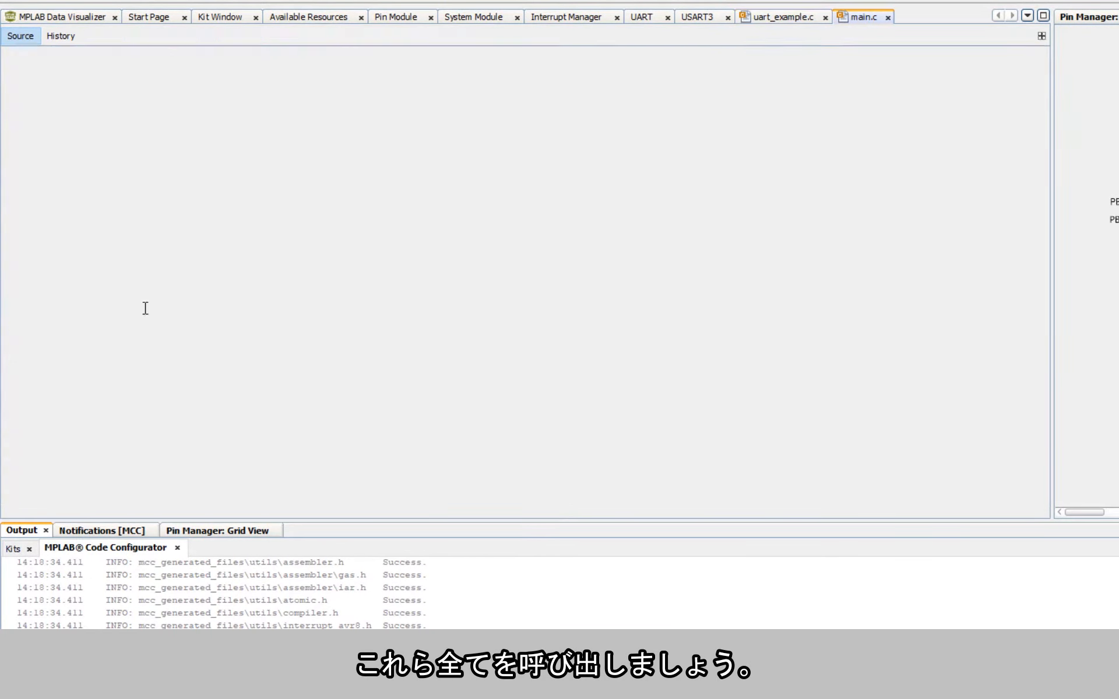
{"action": "scroll", "coordinate": [145, 310], "scroll_direction": "down", "scroll_amount": 5}
{"action": "left_click", "coordinate": [237, 286]}
{"action": "key", "text": "Return"}
{"action": "key", "text": "ctrl+v"}
{"action": "type", "text": "("}
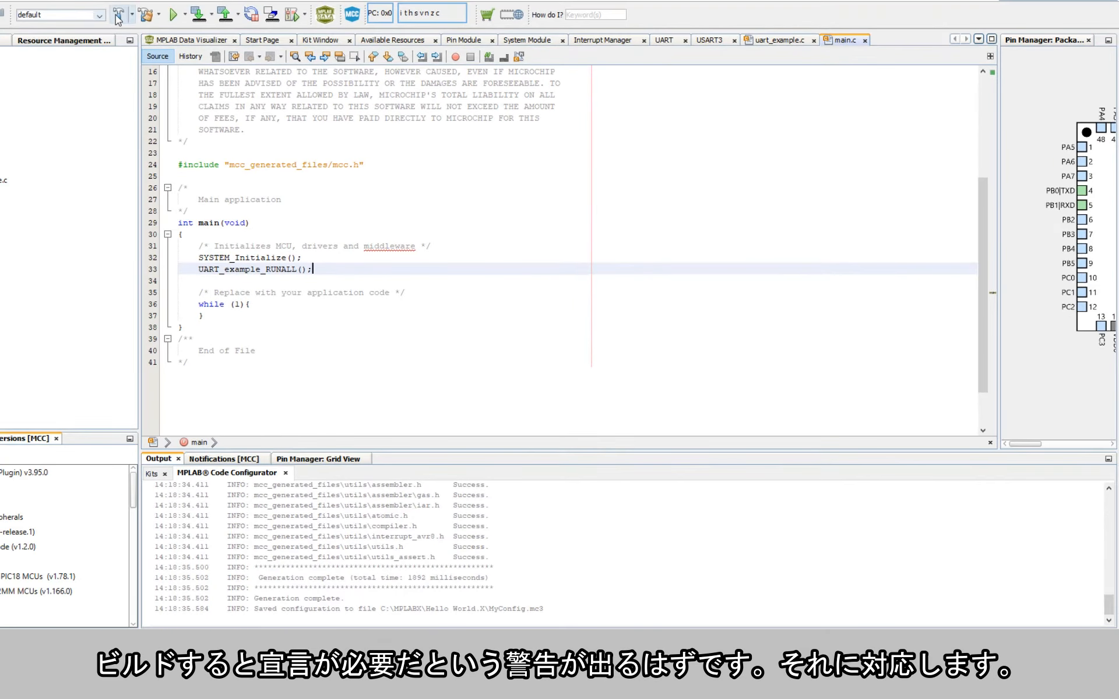
{"action": "left_click", "coordinate": [122, 16]}
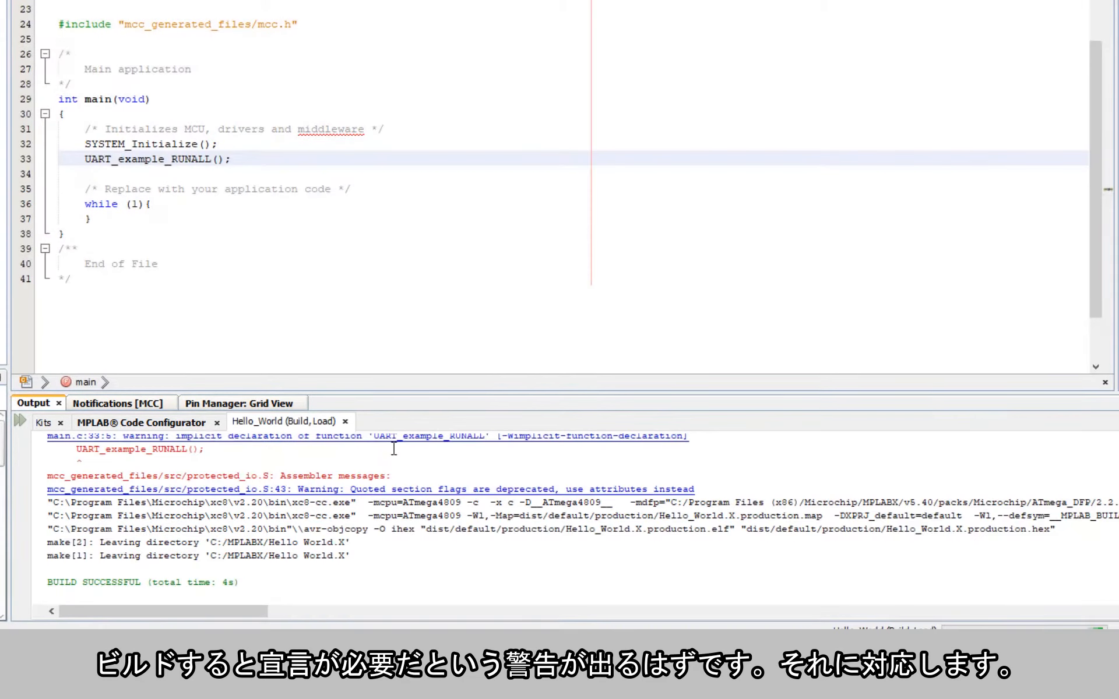
Step: Add #include "mcc_generated_files/examples/uart_example.h" below the mcc.h include in main.c and rebuild the project
{"action": "left_click", "coordinate": [361, 28]}
{"action": "key", "text": "Return"}
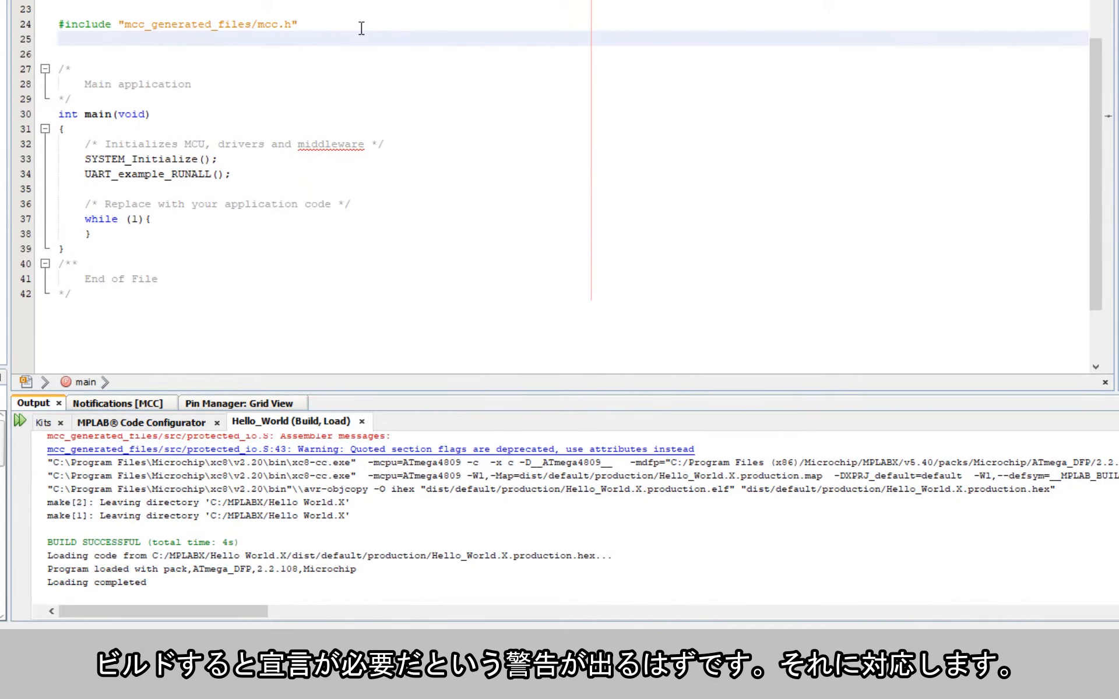
{"action": "type", "text": "#in"}
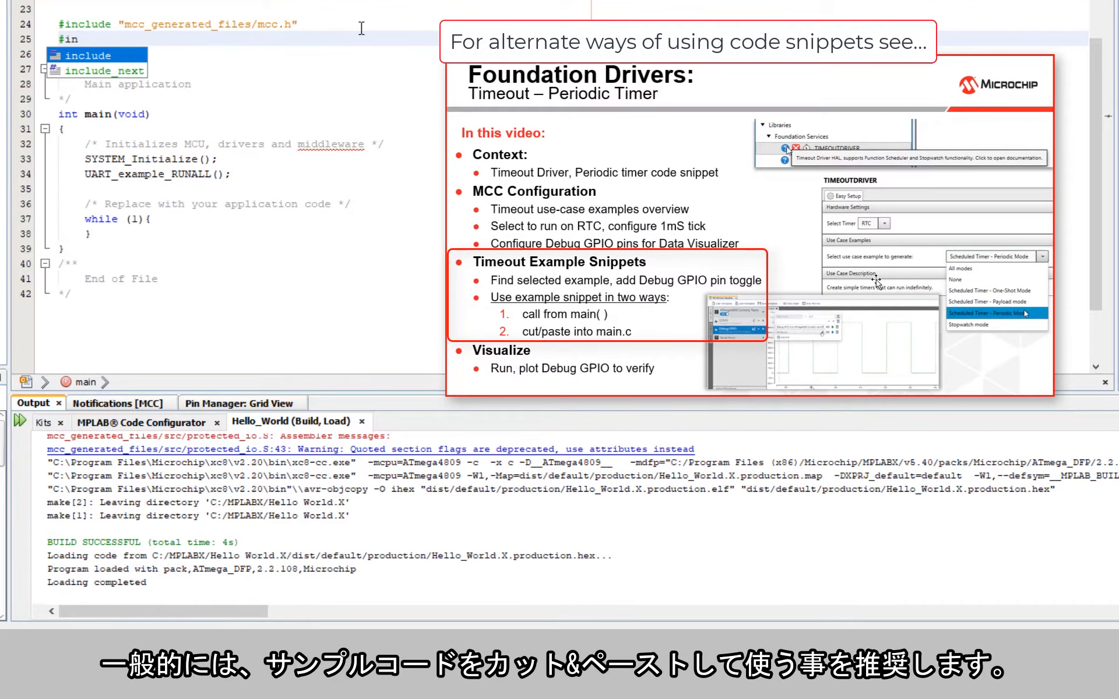
{"action": "key", "text": "Return"}
{"action": "type", "text": "\""}
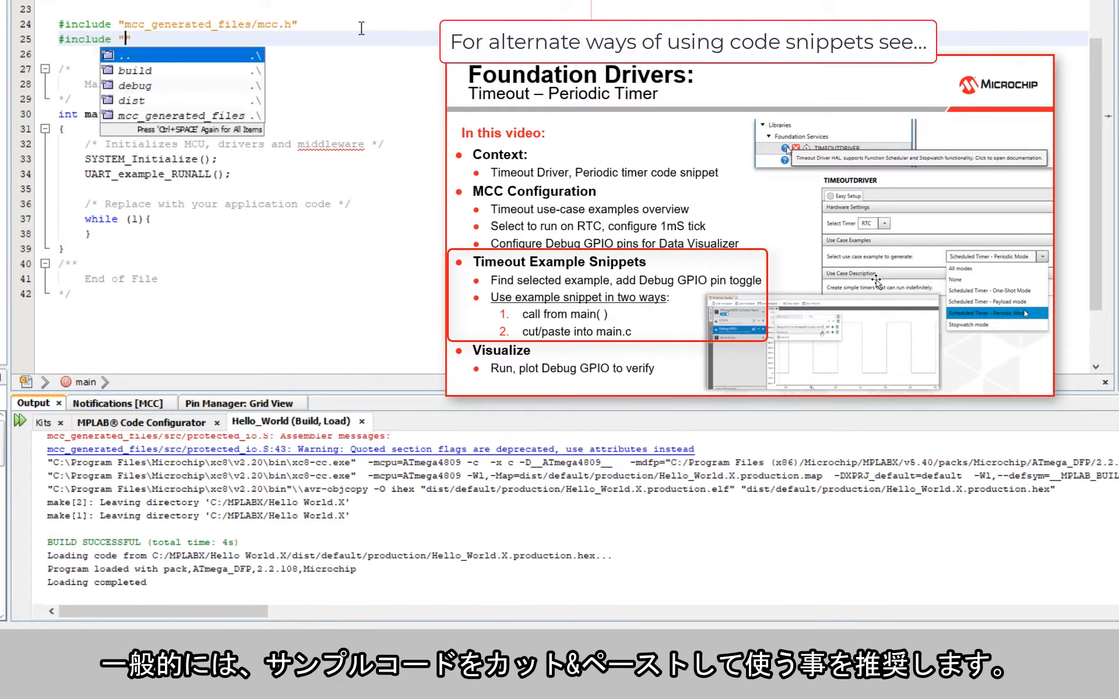
{"action": "key", "text": "Down"}
{"action": "key", "text": "Down"}
{"action": "key", "text": "Down"}
{"action": "key", "text": "Down"}
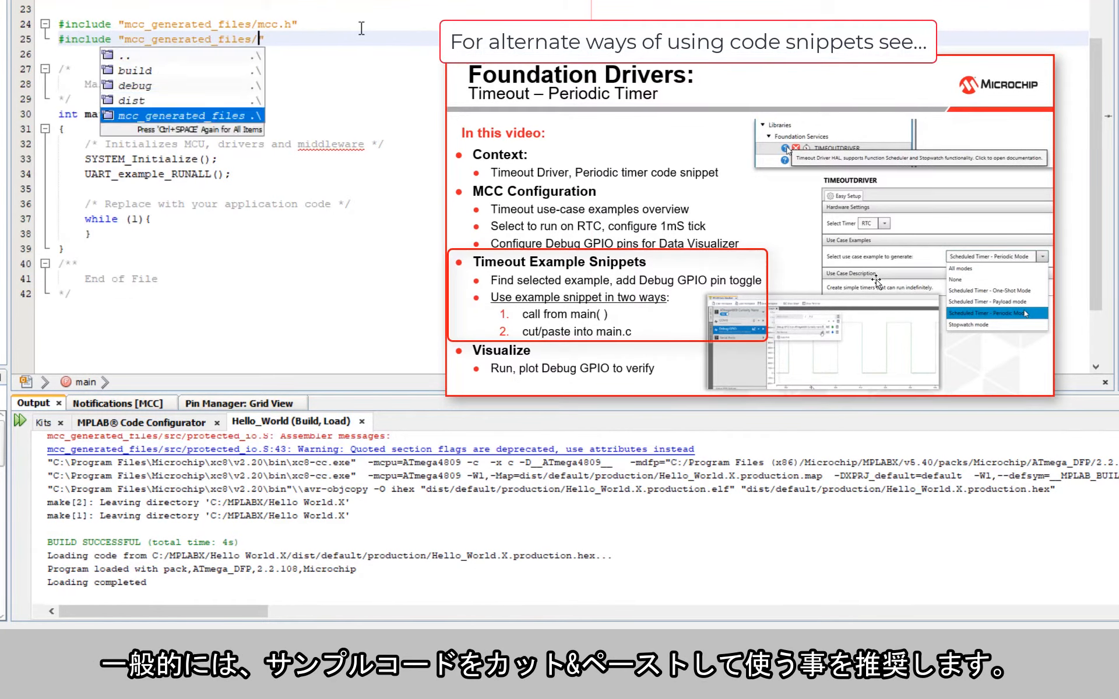
{"action": "key", "text": "Return"}
{"action": "key", "text": "Down"}
{"action": "key", "text": "Down"}
{"action": "key", "text": "Down"}
{"action": "key", "text": "Down"}
{"action": "key", "text": "Down"}
{"action": "key", "text": "Return"}
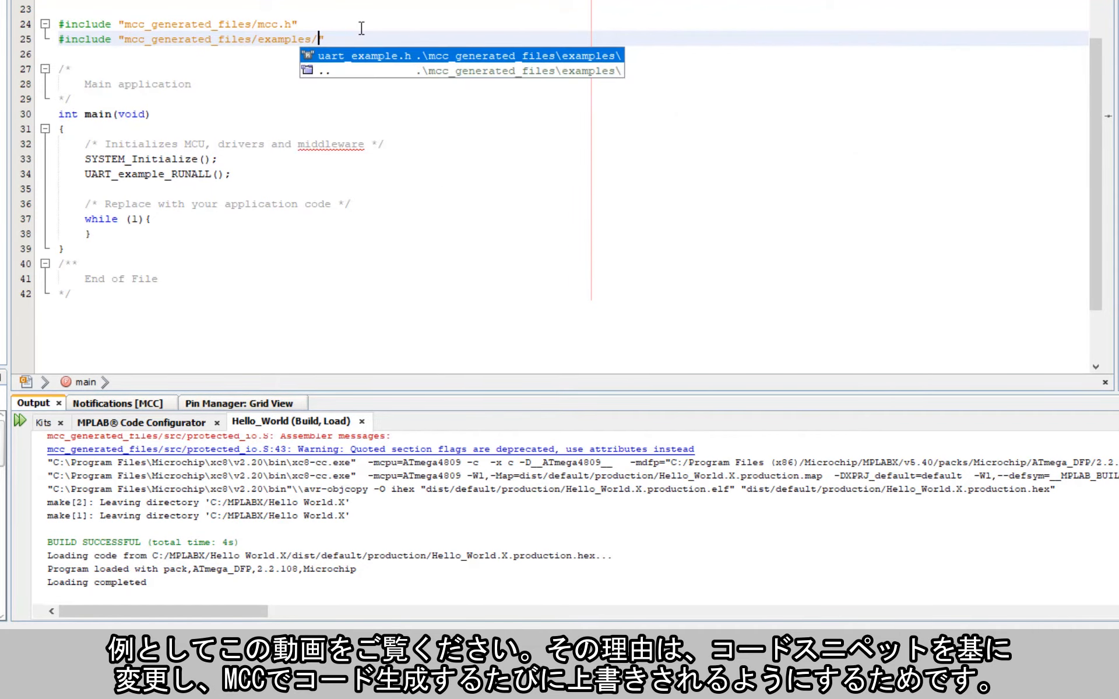
{"action": "key", "text": "Return"}
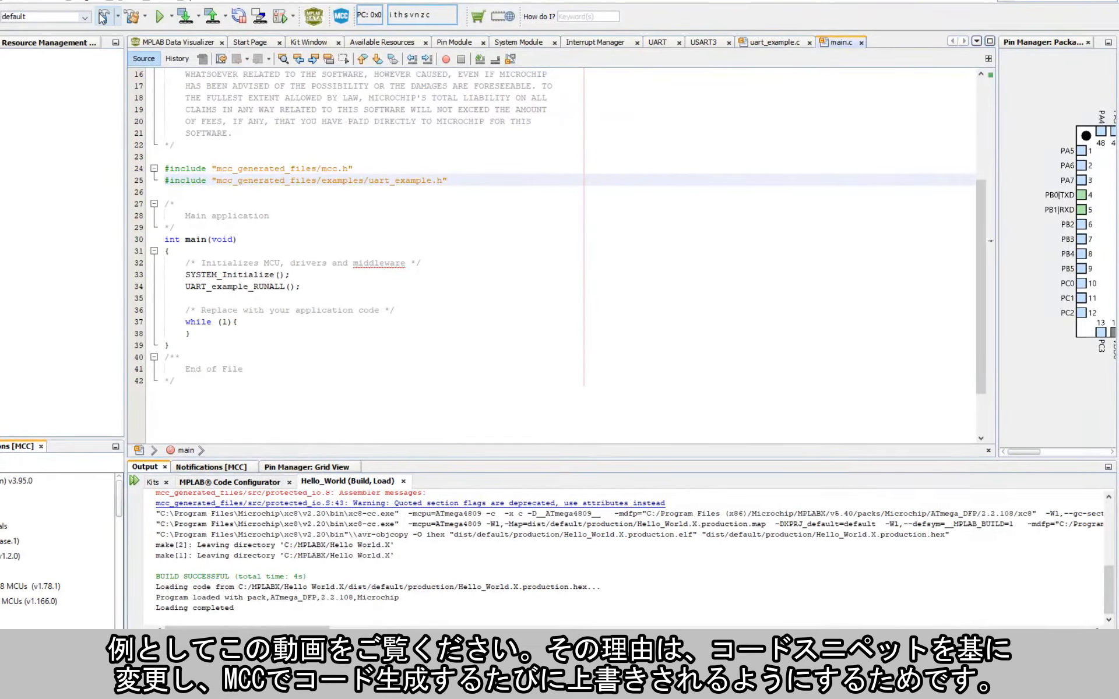
{"action": "left_click", "coordinate": [102, 17]}
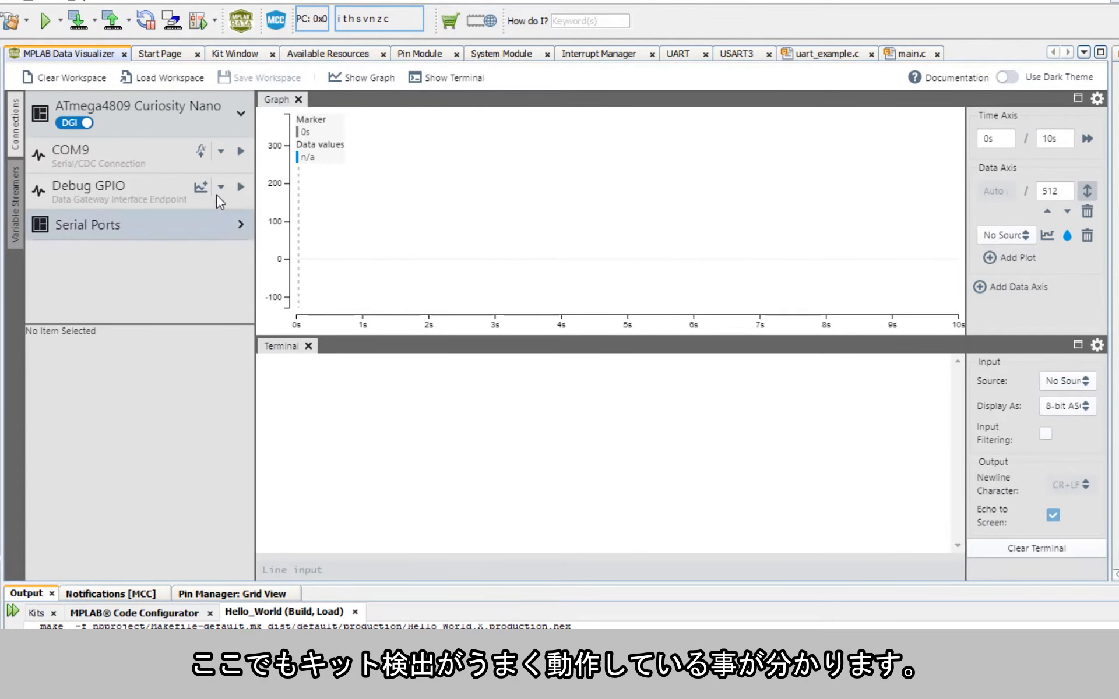
Step: In the Data Visualizer, send the COM9 stream to the terminal and plot its raw UInt8 data on the graph
{"action": "left_click", "coordinate": [221, 151]}
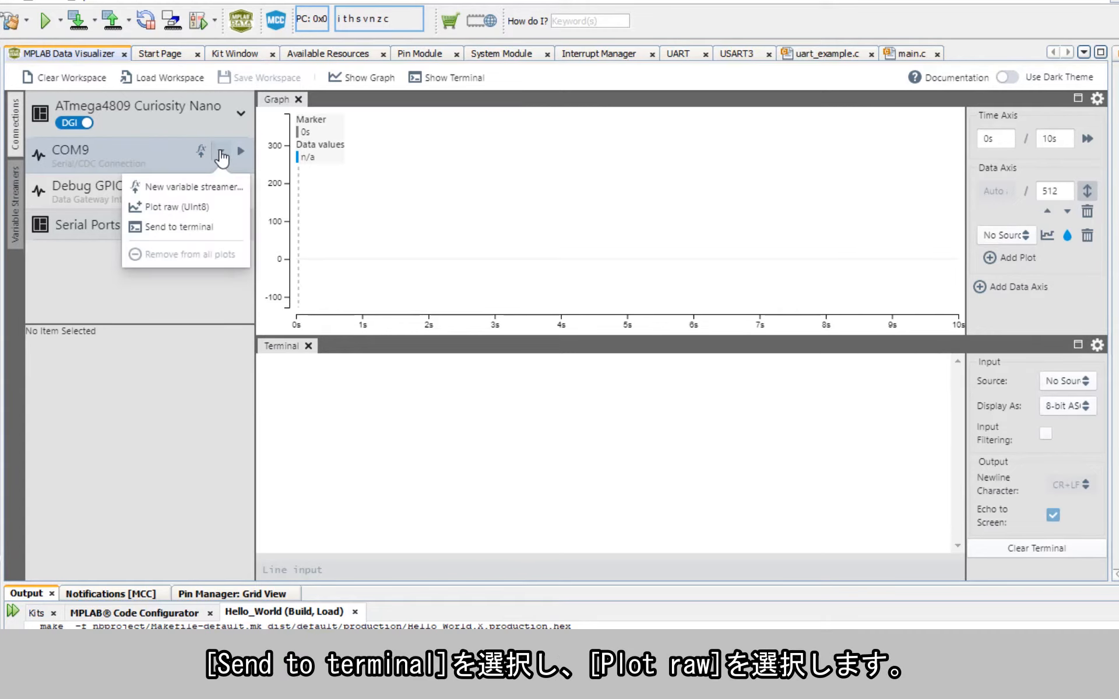
{"action": "left_click", "coordinate": [199, 229]}
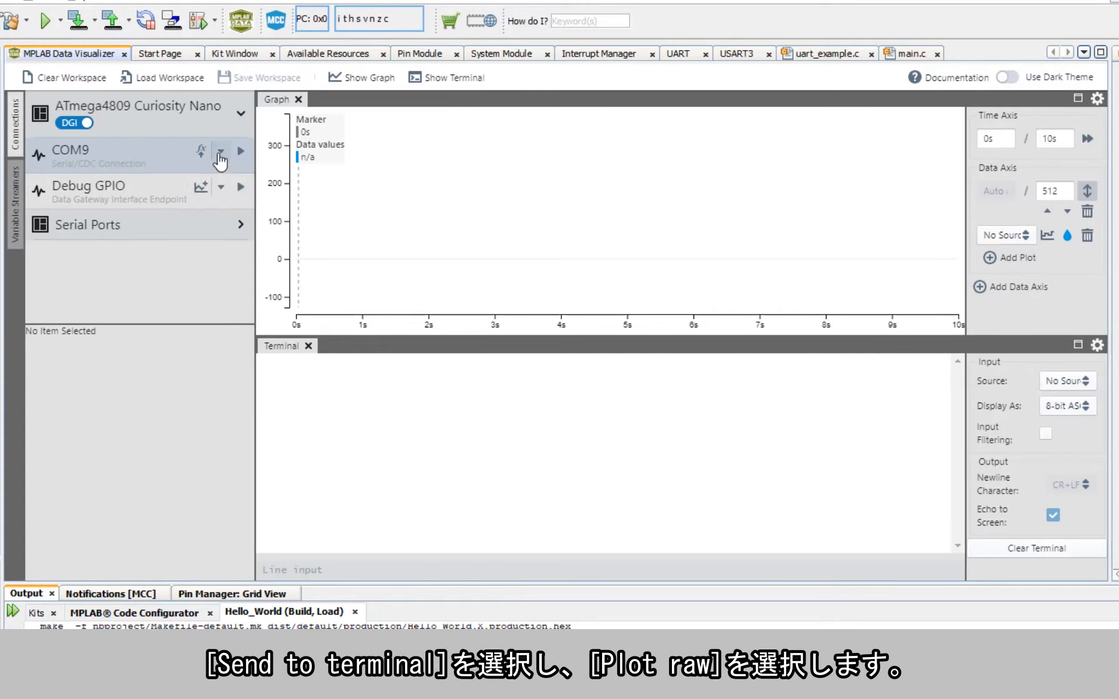
{"action": "left_click", "coordinate": [220, 151]}
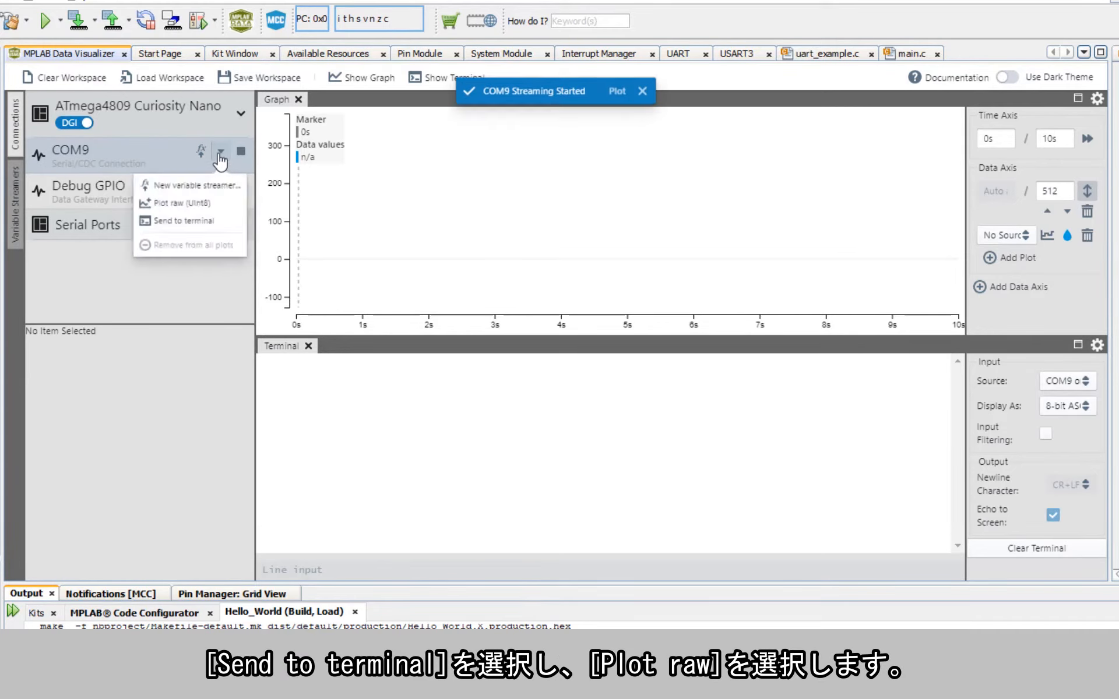
{"action": "left_click", "coordinate": [185, 207]}
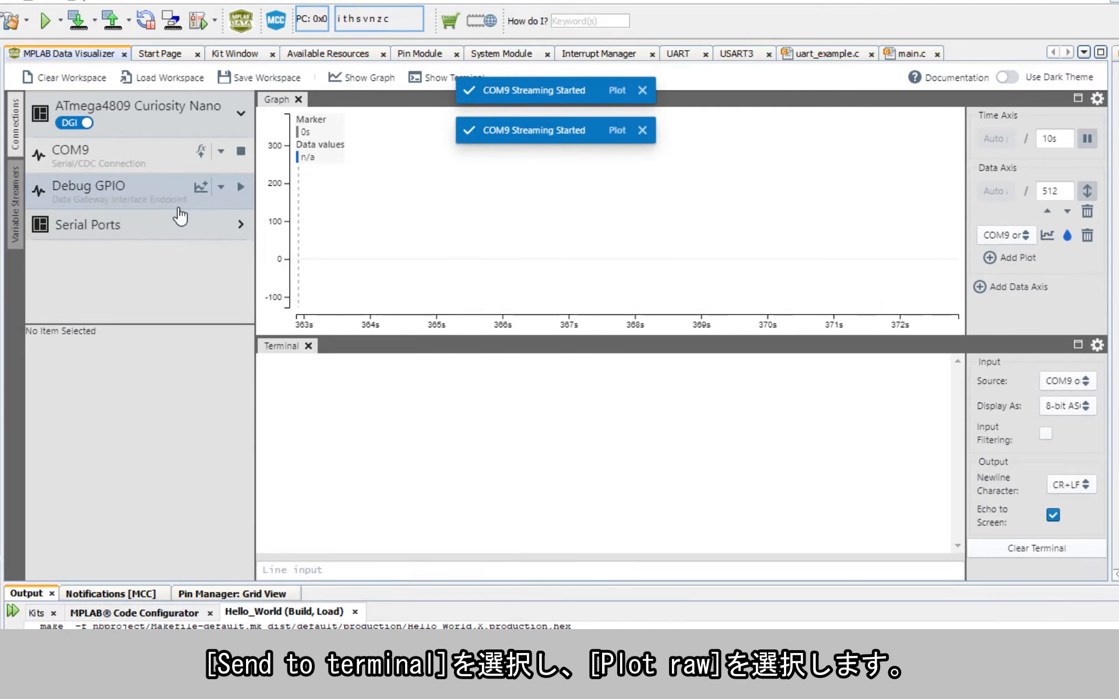
{"action": "left_click", "coordinate": [993, 241]}
{"action": "left_click", "coordinate": [993, 240]}
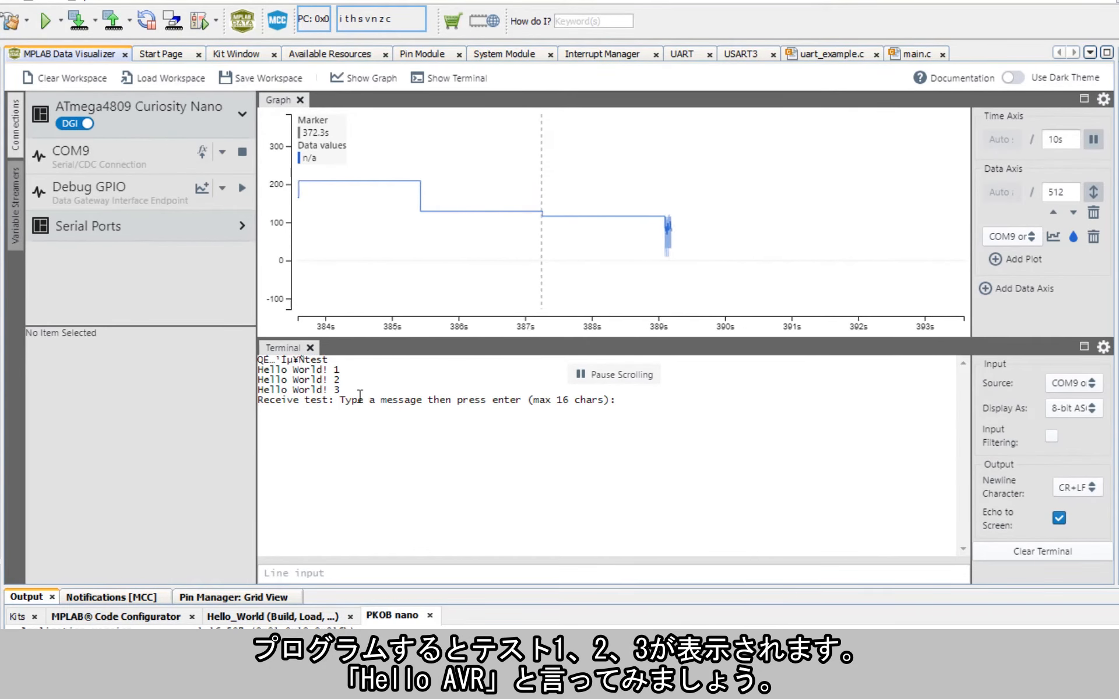
Step: Send the message "Hello AVR!" to the board through the terminal's line input
{"action": "left_click", "coordinate": [366, 569]}
{"action": "type", "text": "Hello AVR!"}
{"action": "key", "text": "Return"}
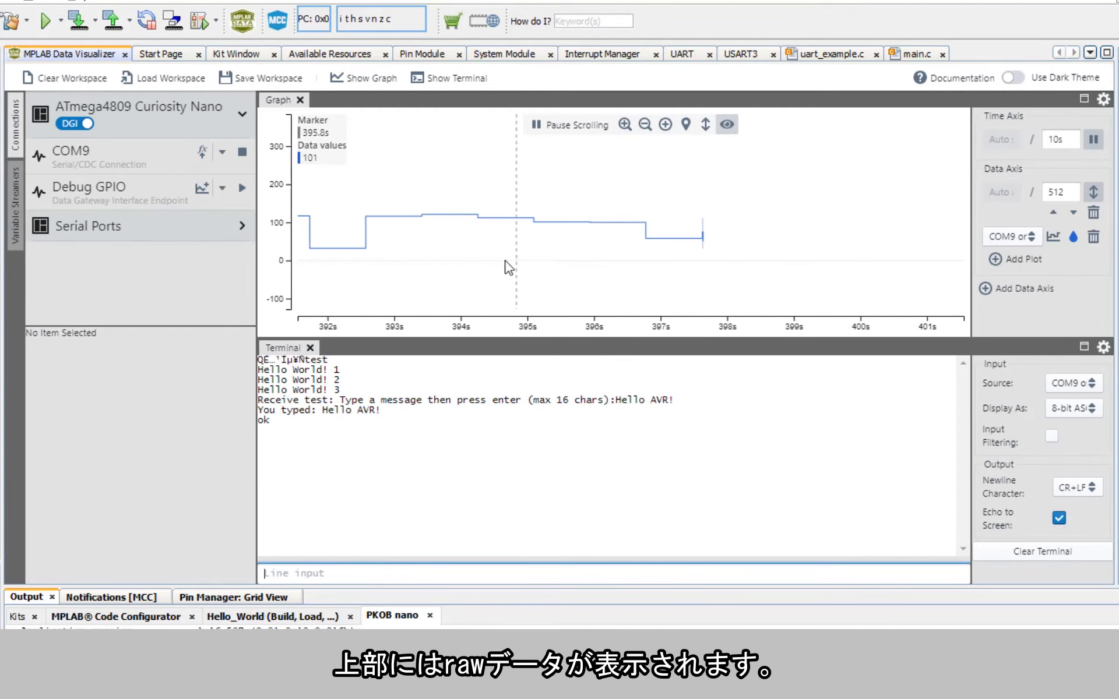
Step: Change the transmit string in uart_example.c to "\nTransmit testing testing 1 2 3\n"
{"action": "left_click", "coordinate": [851, 55]}
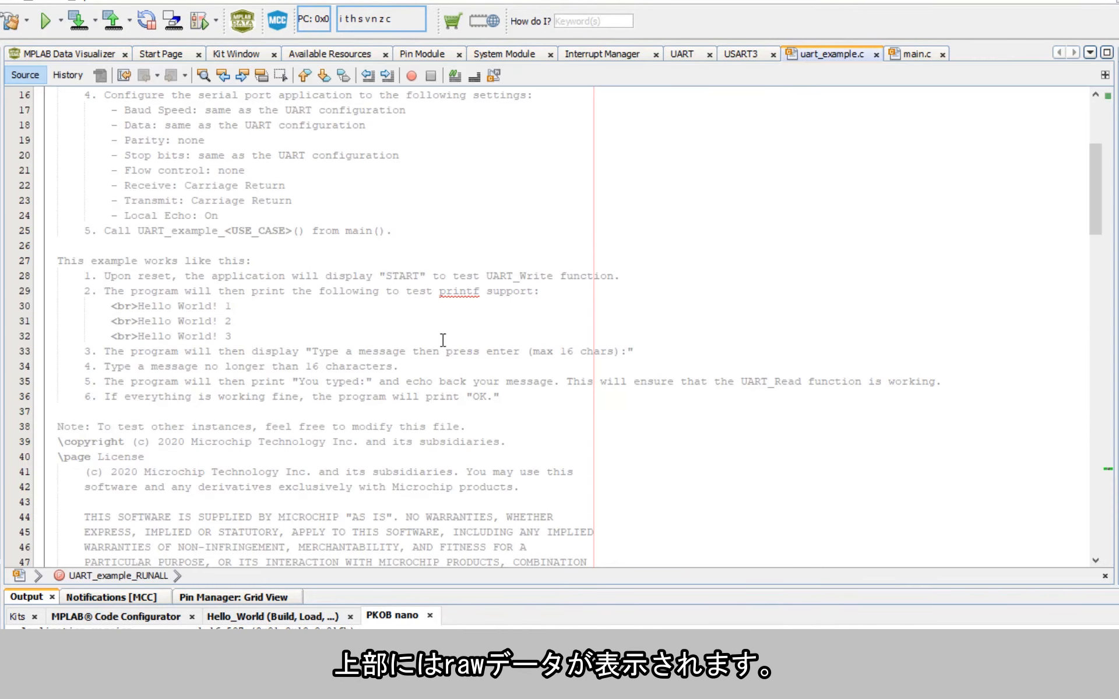
{"action": "scroll", "coordinate": [444, 338], "scroll_direction": "down", "scroll_amount": 14}
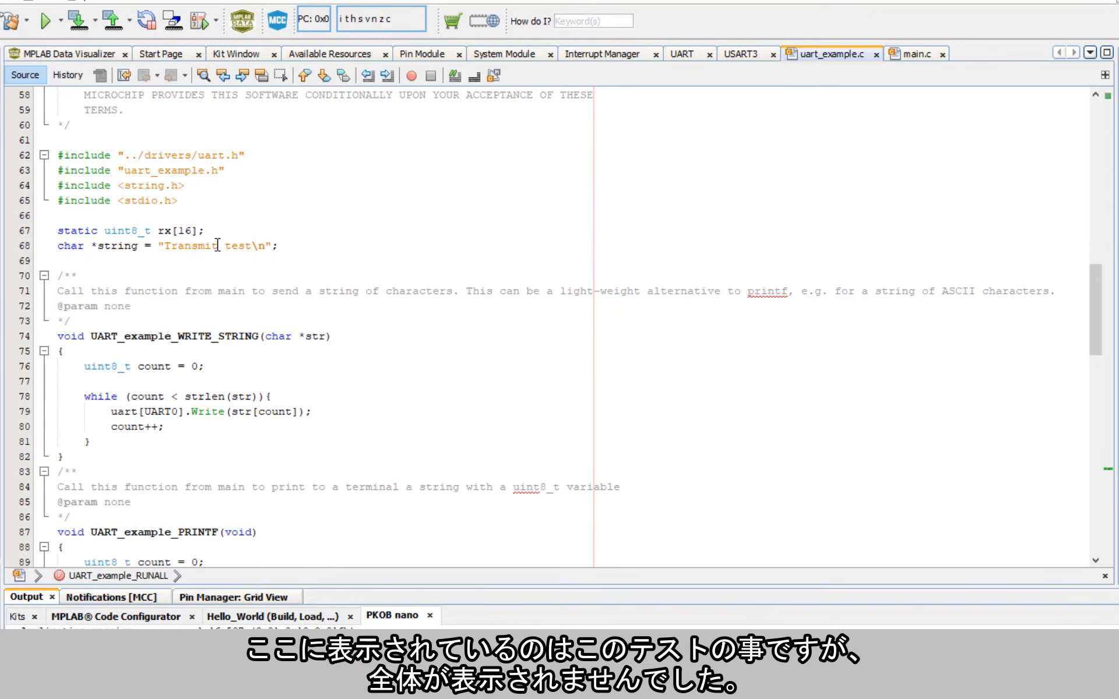
{"action": "left_click", "coordinate": [250, 240]}
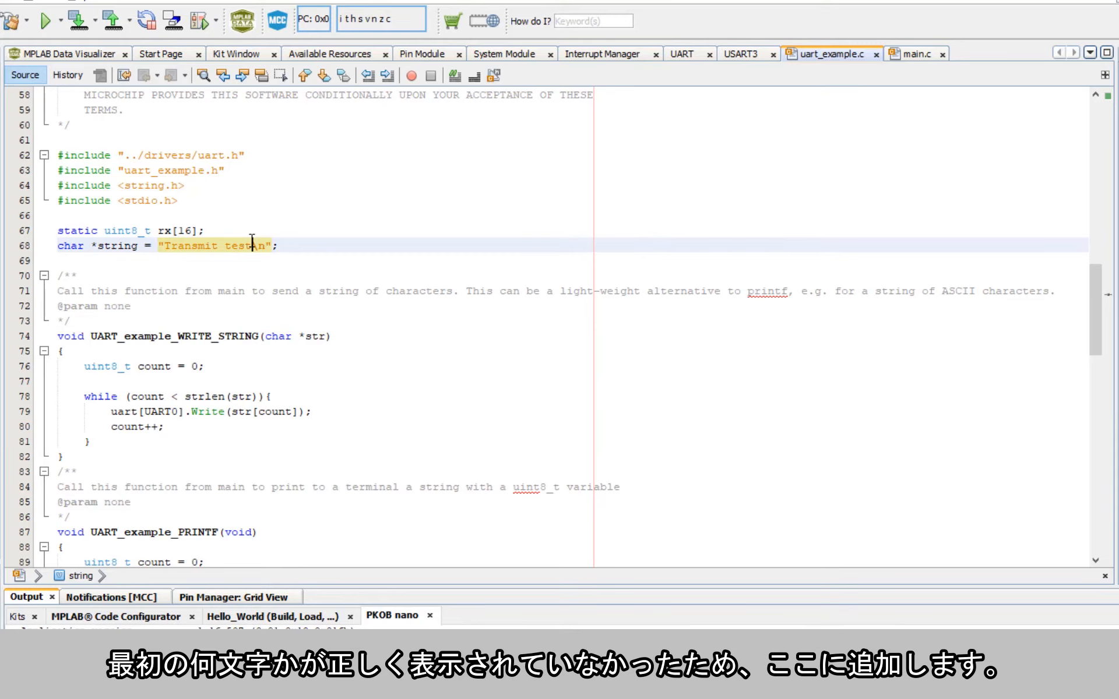
{"action": "type", "text": "ing testing 1 2 3"}
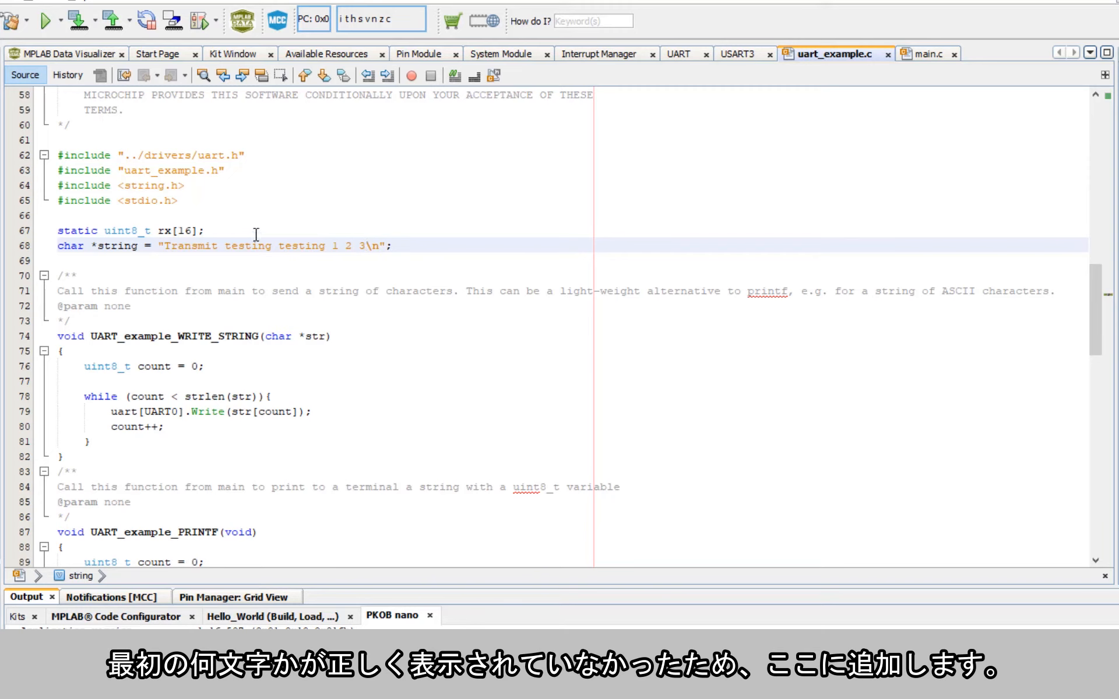
{"action": "left_click", "coordinate": [165, 240]}
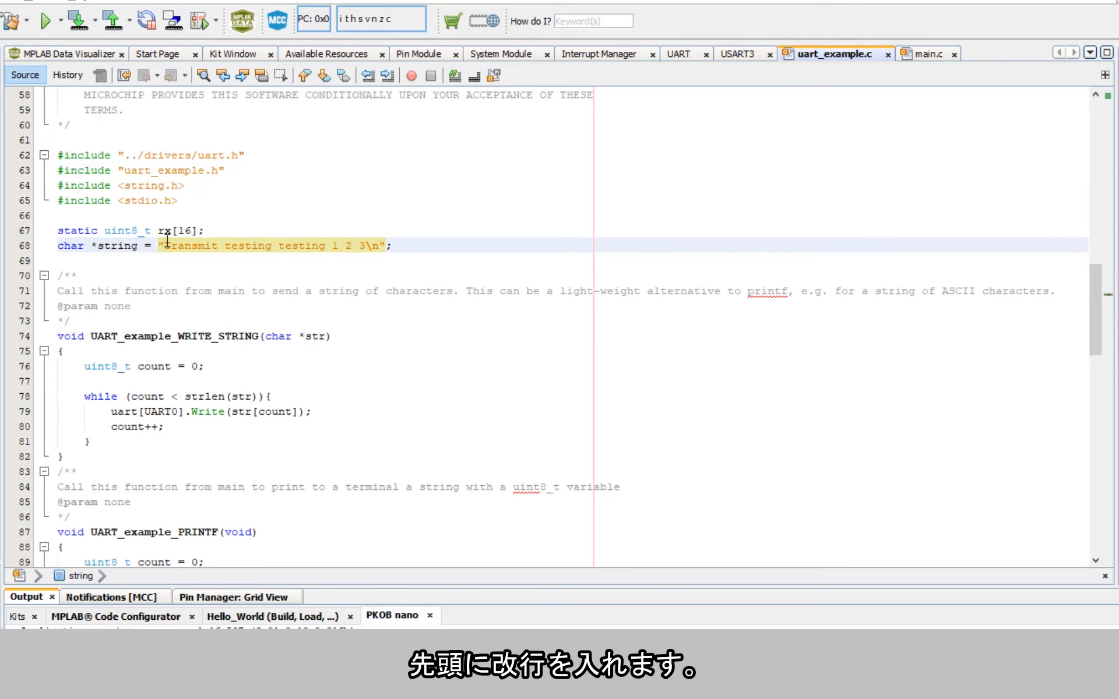
{"action": "type", "text": "\\n"}
{"action": "left_click", "coordinate": [165, 272]}
{"action": "scroll", "coordinate": [135, 401], "scroll_direction": "down", "scroll_amount": 3}
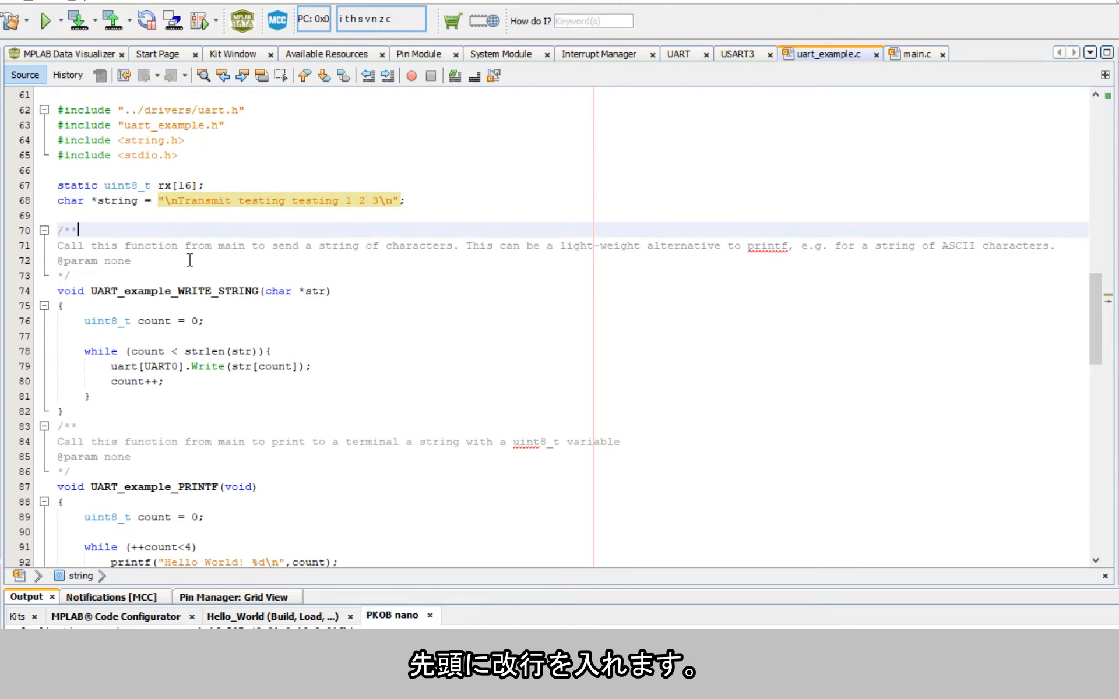
Step: In UART_example_PRINTF, change the loop condition to count<5 and increment the counter inside the printf call as count++
{"action": "scroll", "coordinate": [154, 387], "scroll_direction": "down", "scroll_amount": 2}
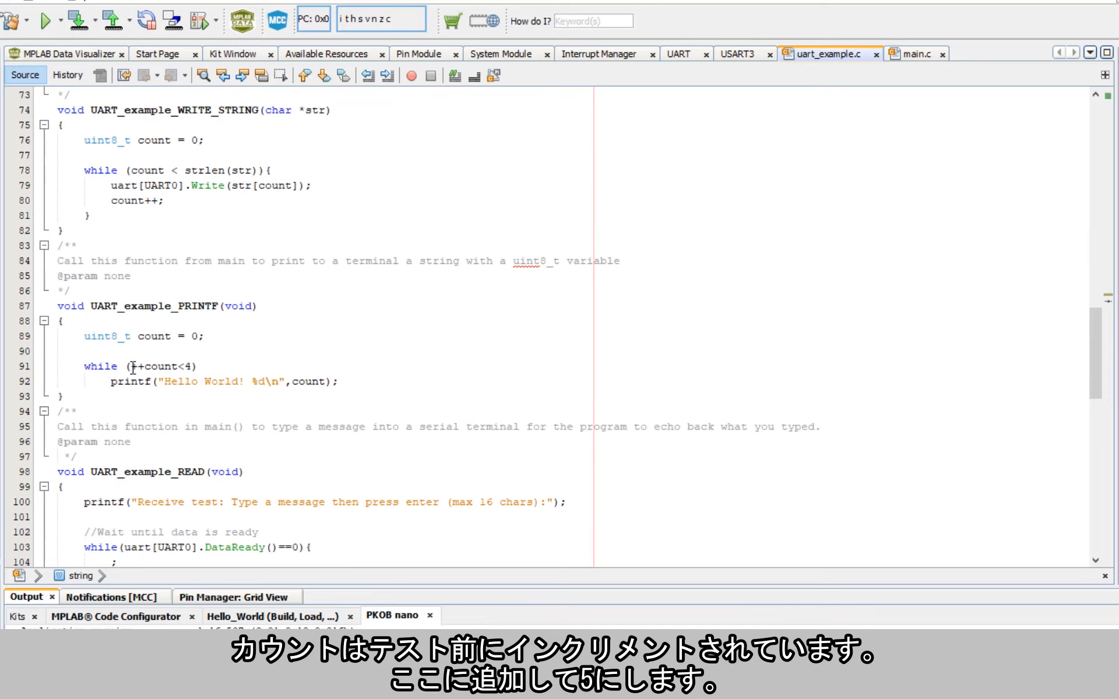
{"action": "left_click", "coordinate": [131, 366]}
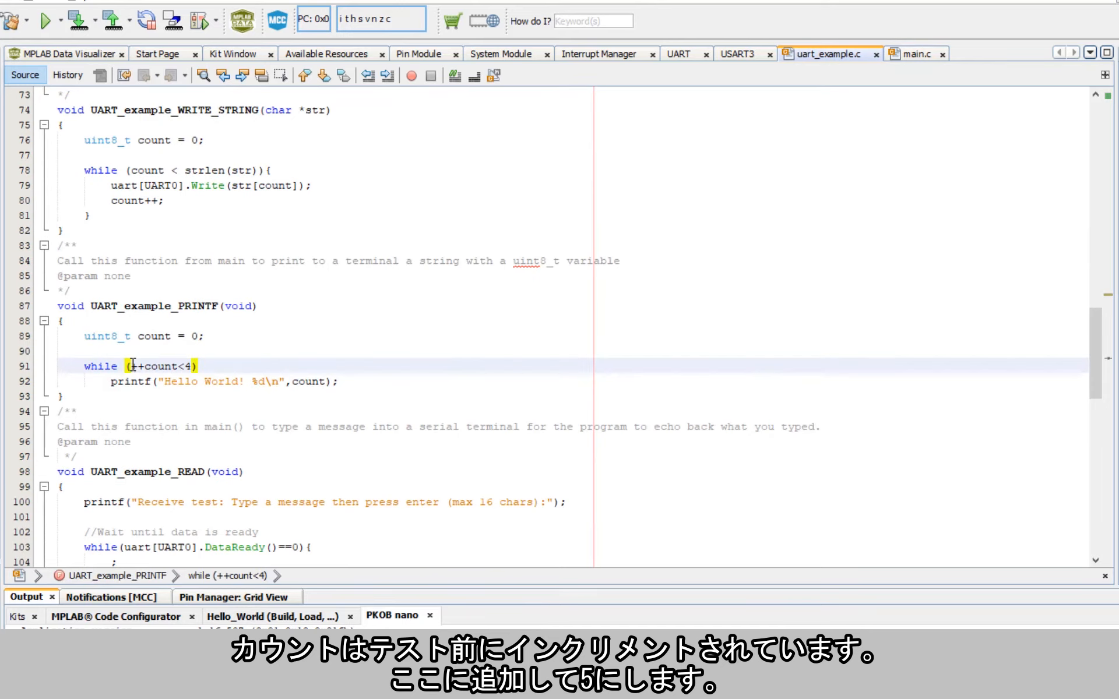
{"action": "key", "text": "Delete"}
{"action": "key", "text": "Delete"}
{"action": "left_click", "coordinate": [325, 382]}
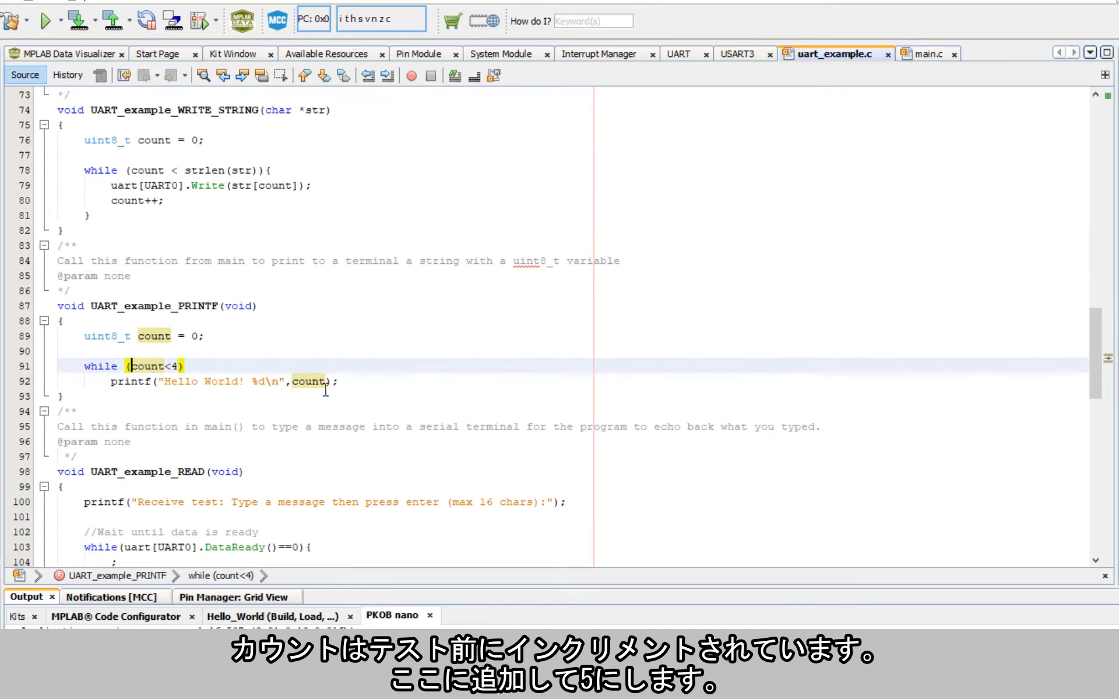
{"action": "left_click", "coordinate": [182, 366]}
{"action": "left_click", "coordinate": [259, 397]}
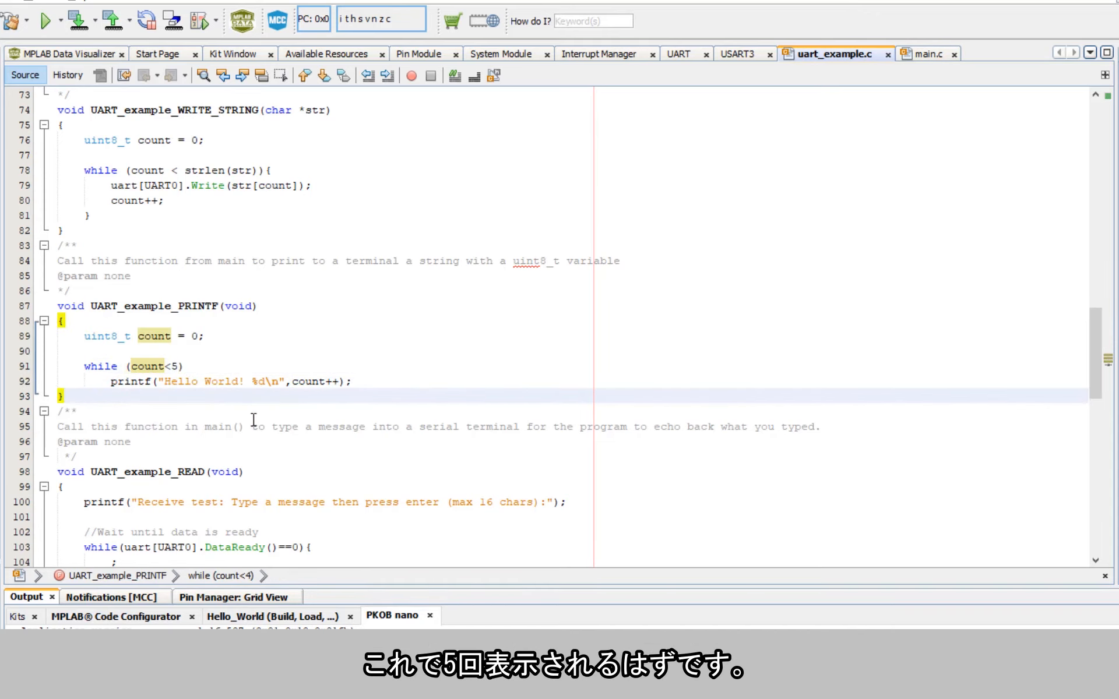
Step: Go to the declaration of the rx buffer from the memset call in UART_example_READ
{"action": "scroll", "coordinate": [255, 420], "scroll_direction": "down", "scroll_amount": 5}
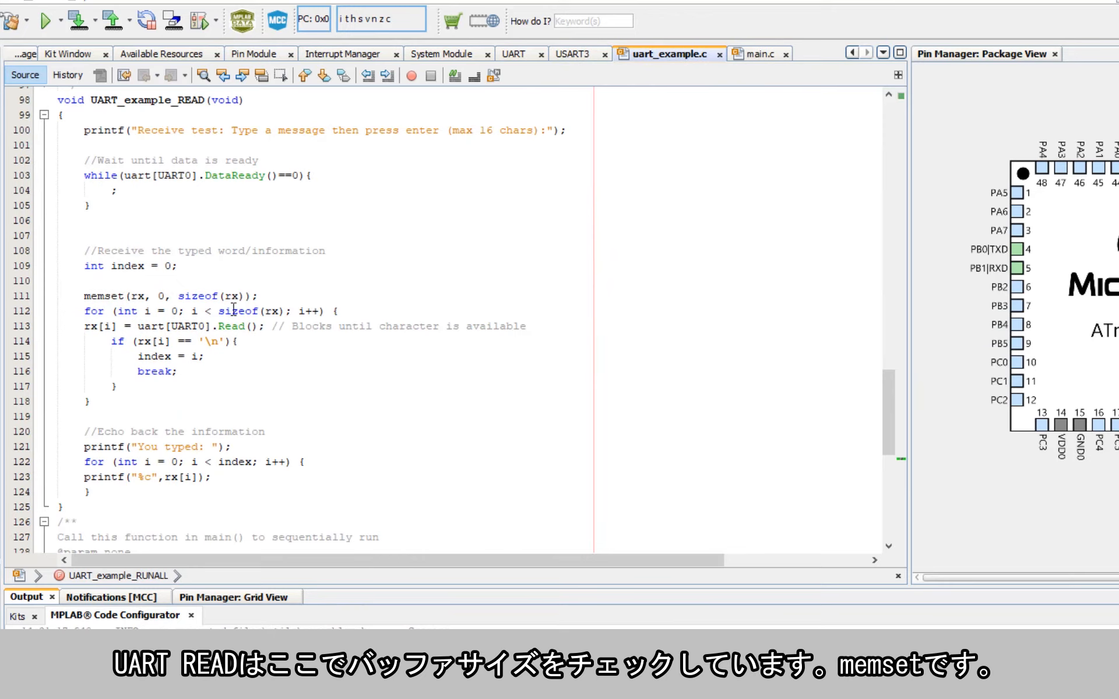
{"action": "left_click", "coordinate": [138, 298], "text": "ctrl"}
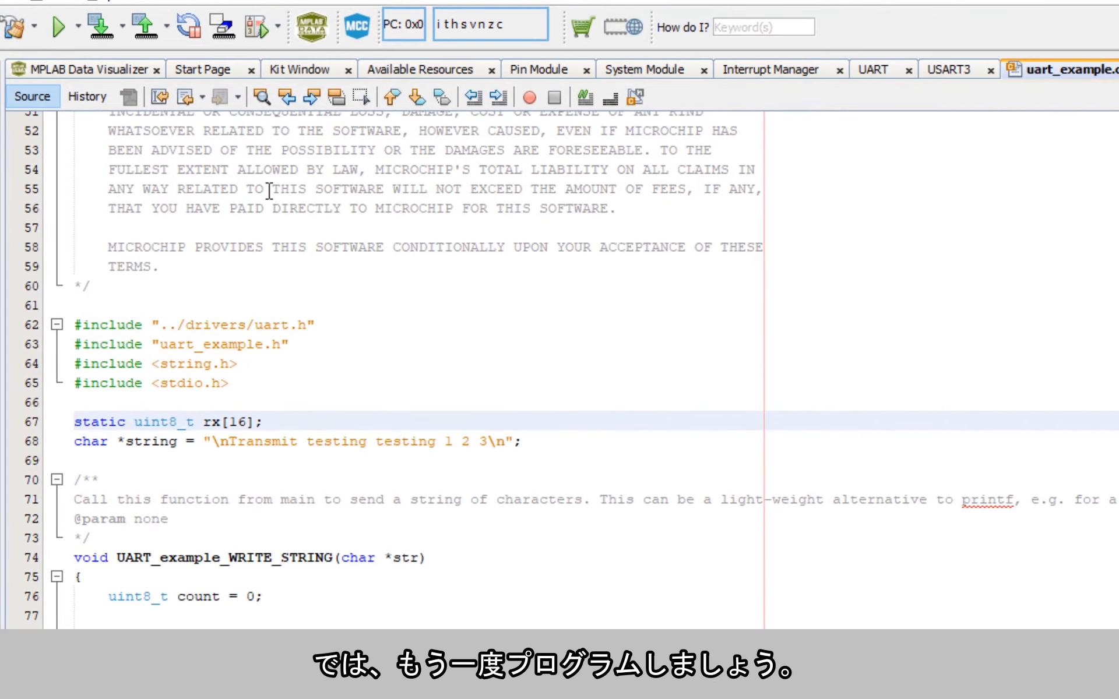
Step: Program the board with the edited code and clear the Data Visualizer terminal to check the new output
{"action": "left_click", "coordinate": [100, 26]}
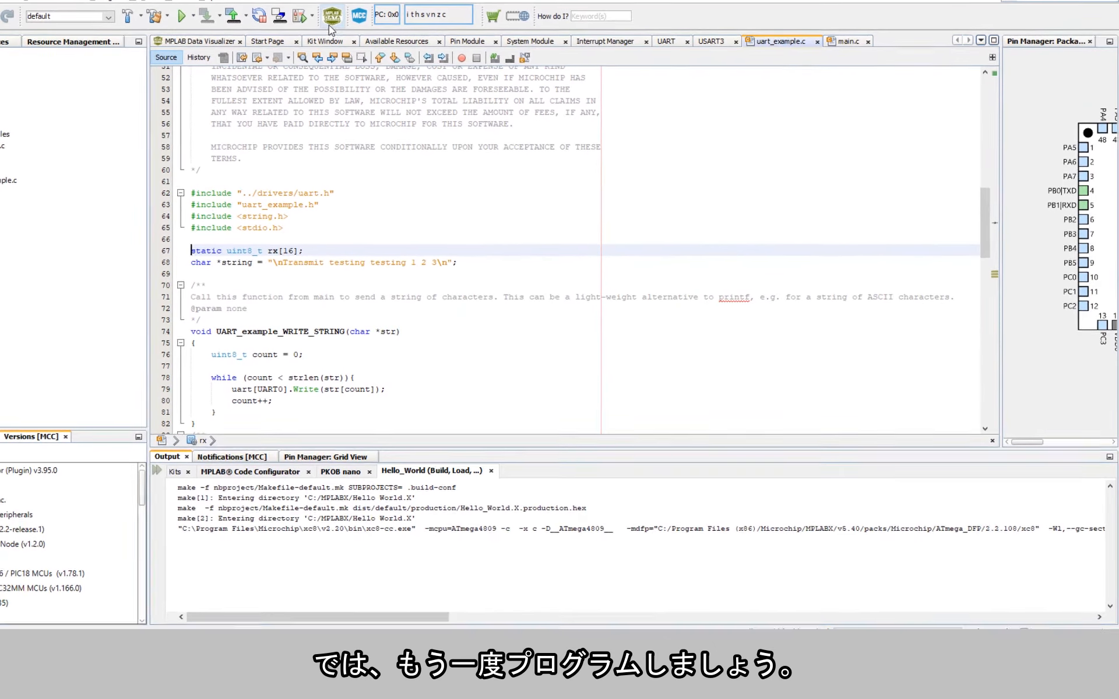
{"action": "left_click", "coordinate": [328, 23]}
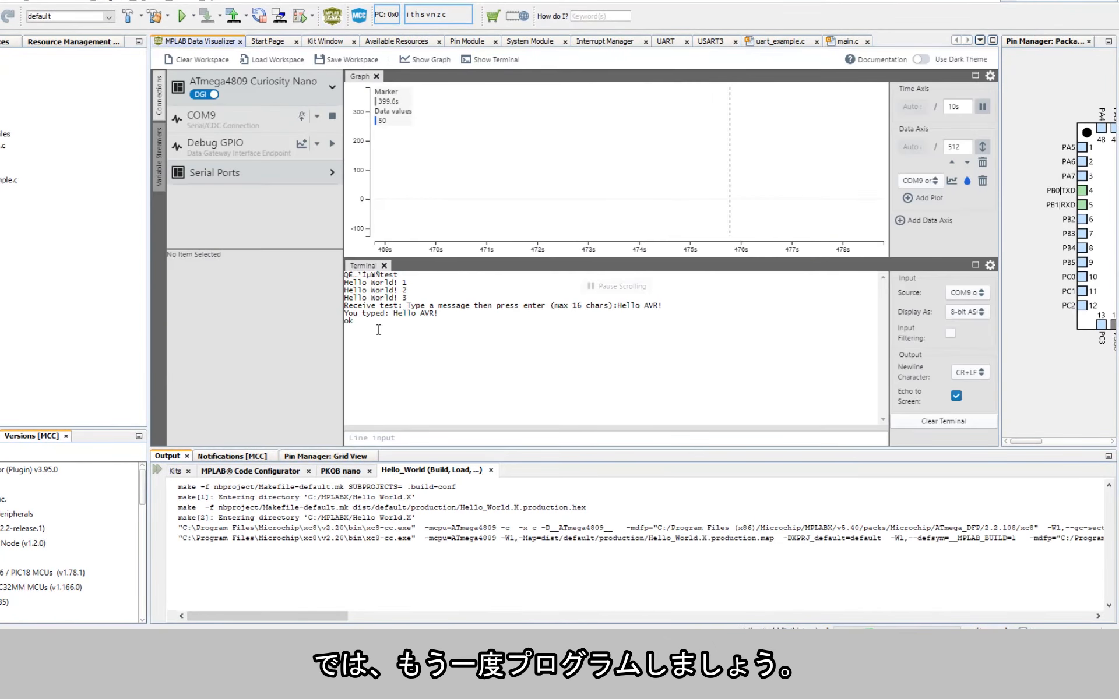
{"action": "left_click", "coordinate": [927, 424]}
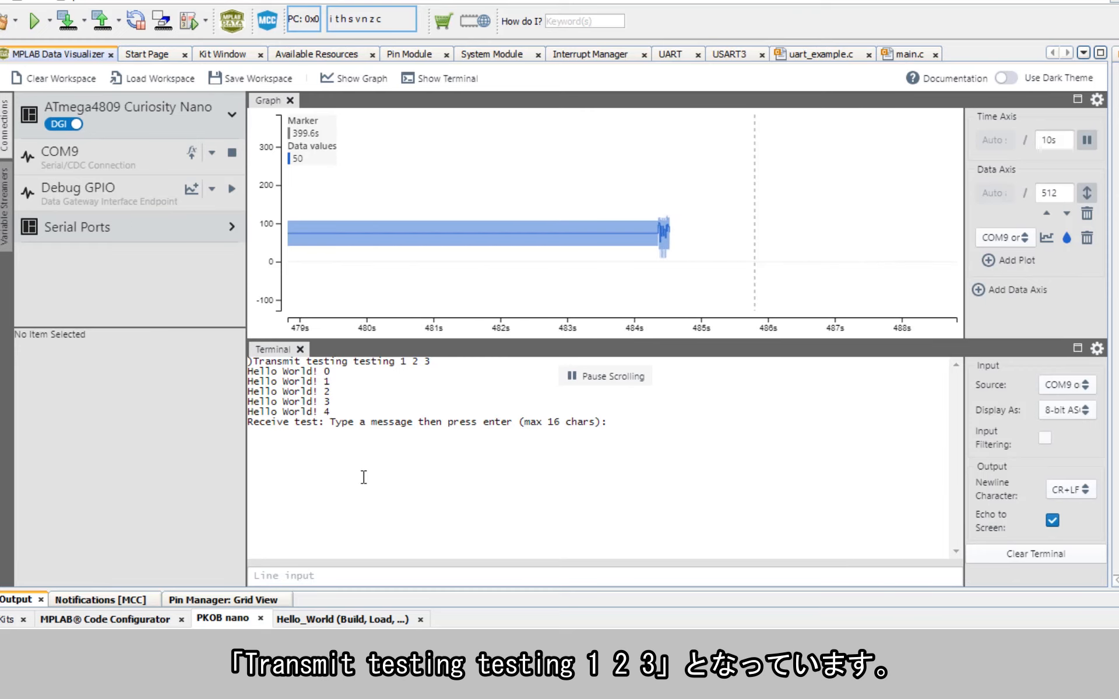
{"action": "left_click", "coordinate": [421, 224]}
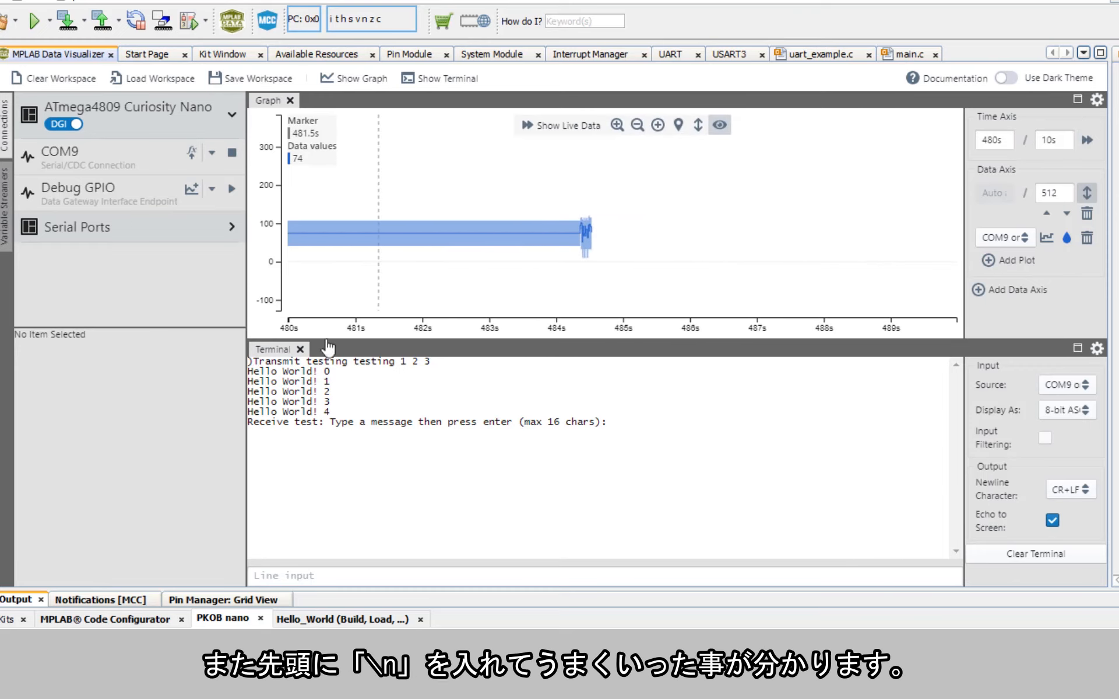